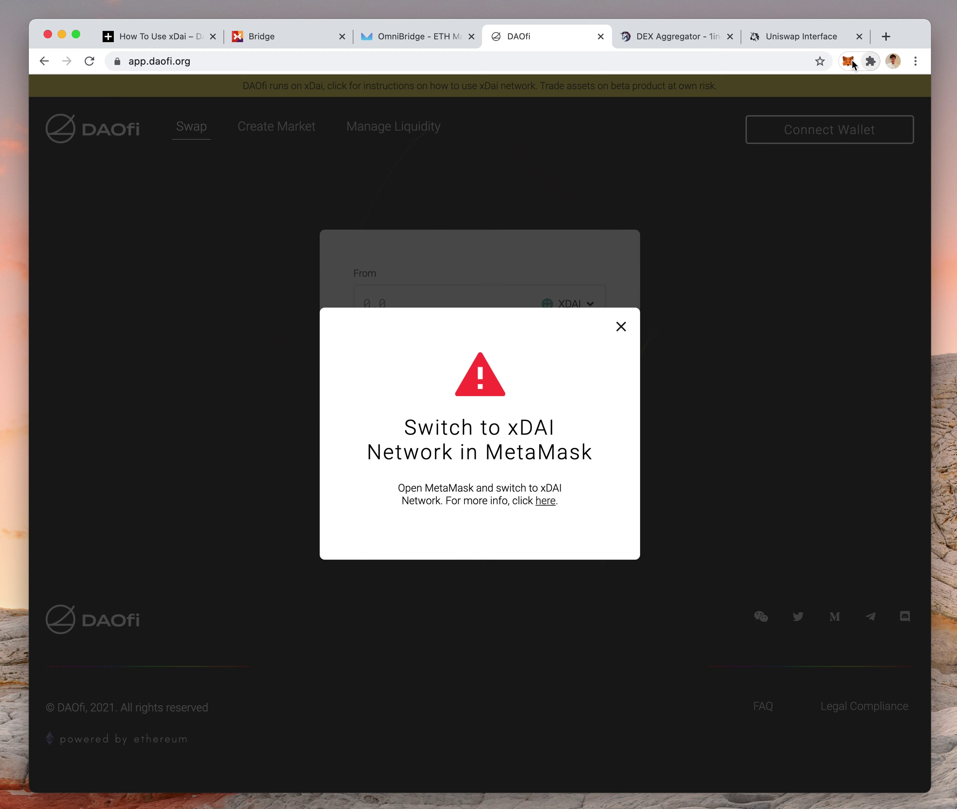
Step: Check MetaMask's current network, then open DAOfi's 'How To Use xDai' help article from the Switch to xDAI modal
left_click(840, 62)
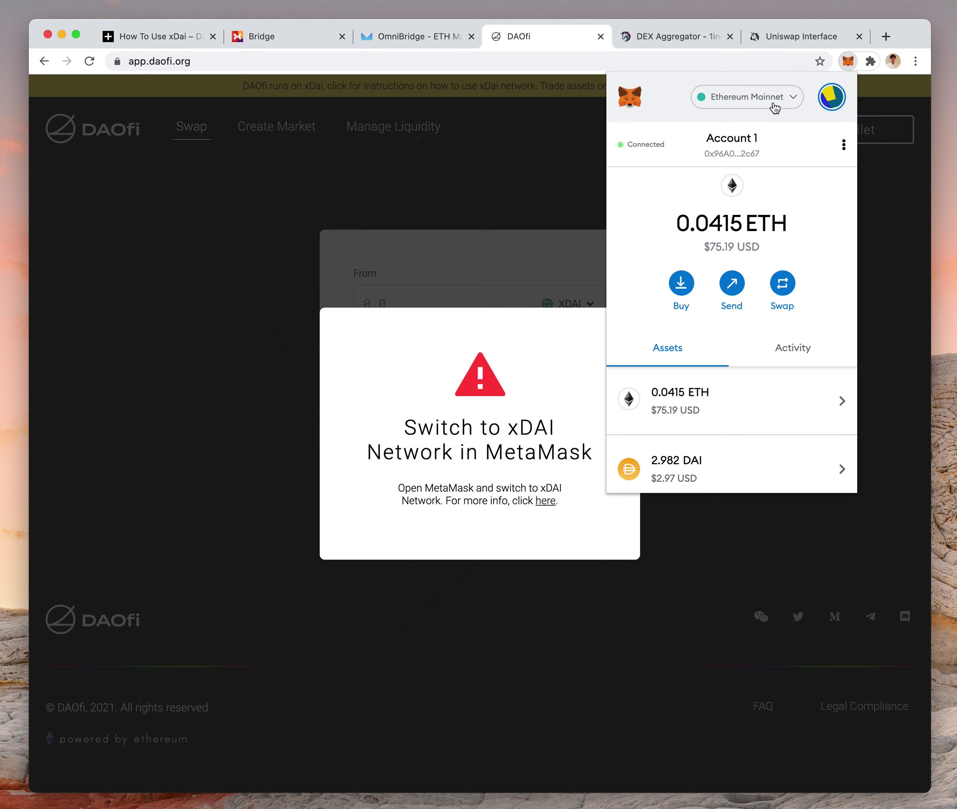
left_click(507, 388)
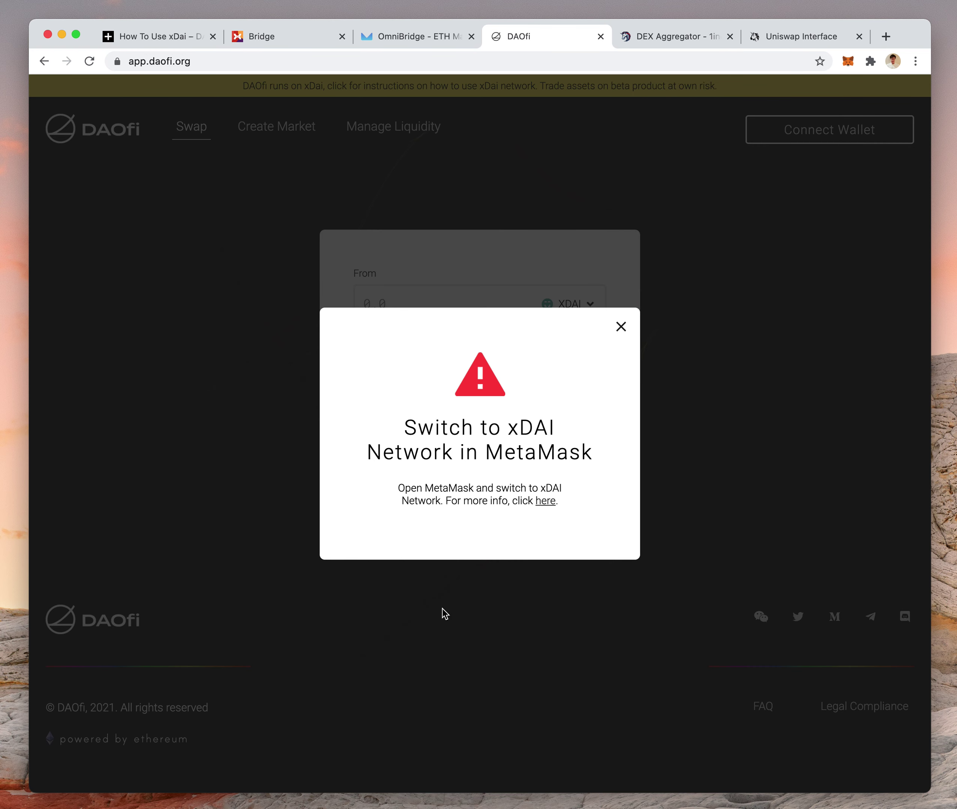
left_click(848, 64)
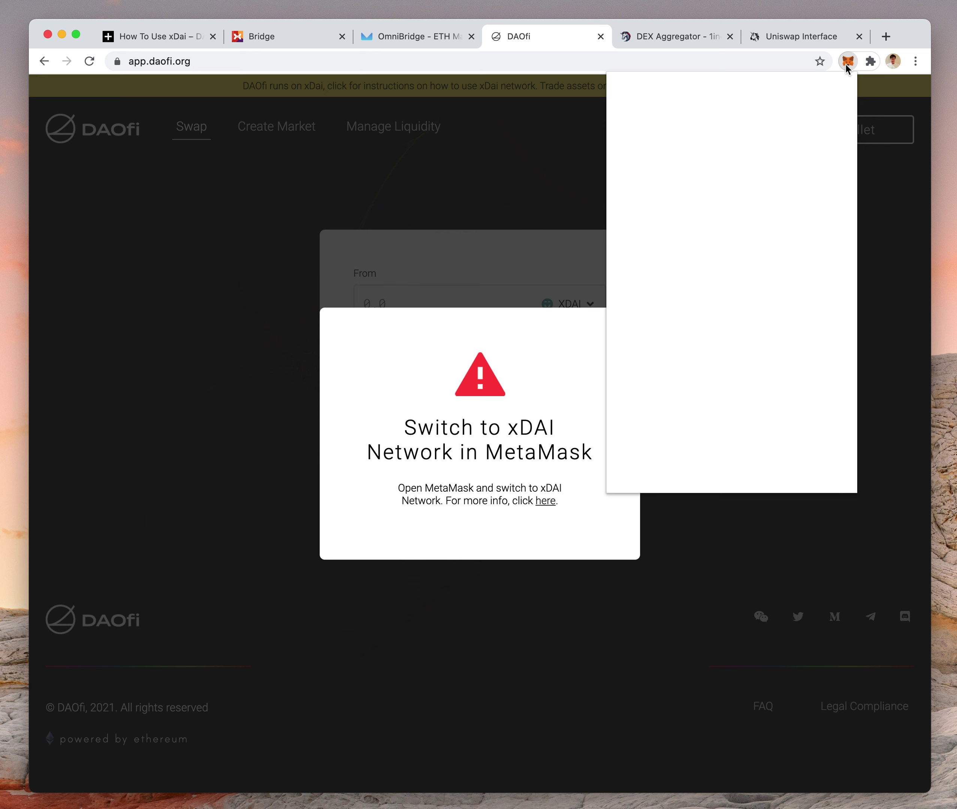
left_click(534, 191)
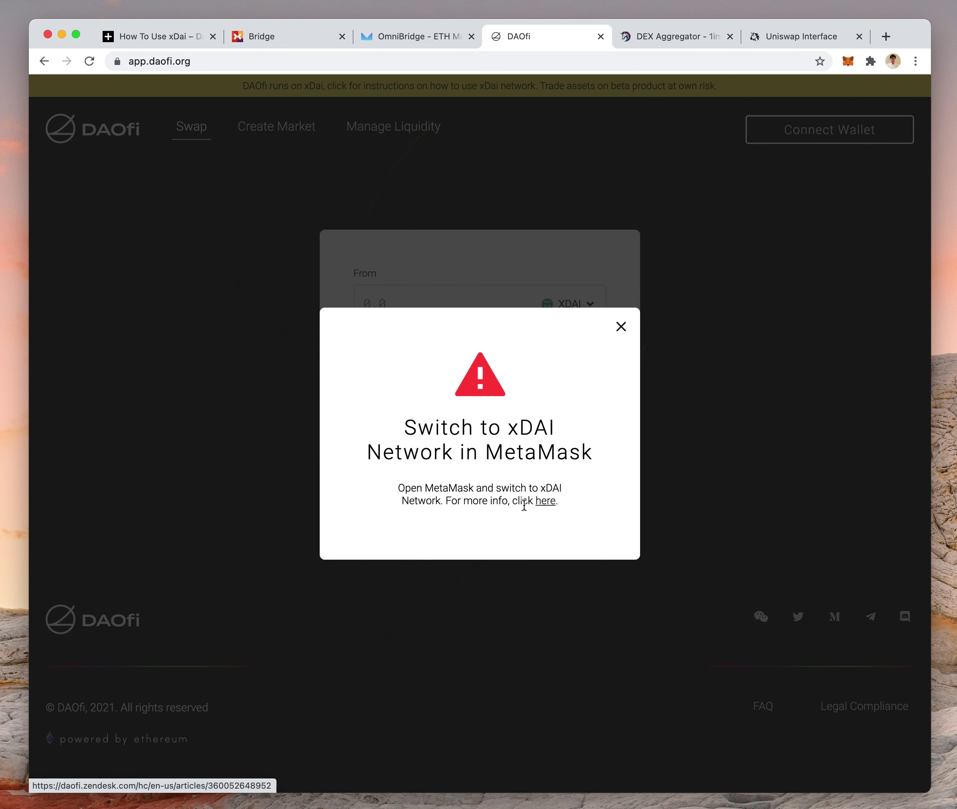
left_click(555, 507)
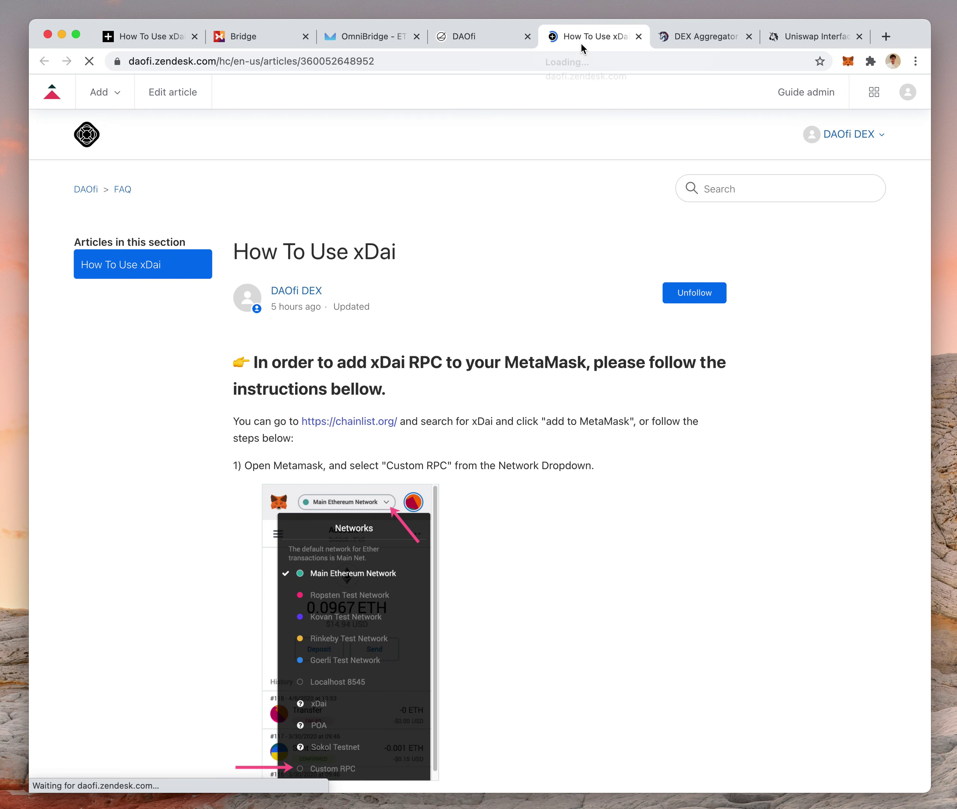
Step: Close the duplicate How To Use xDai tab and scroll through the article's steps
left_click(195, 36)
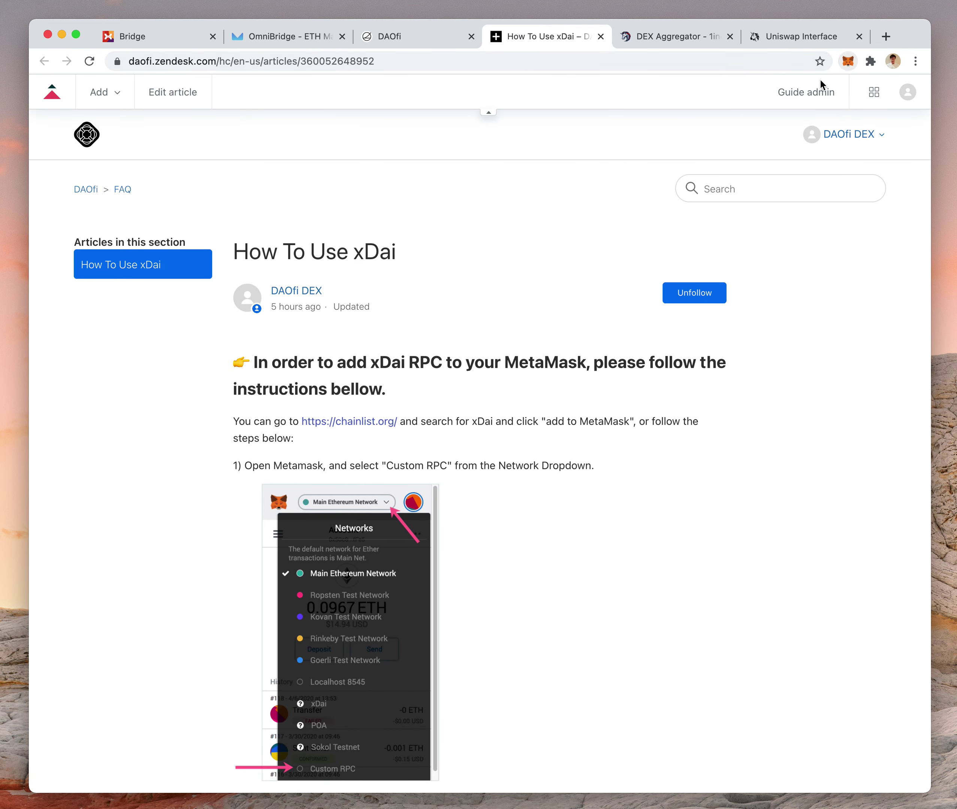
scroll(767, 299, "down", 5)
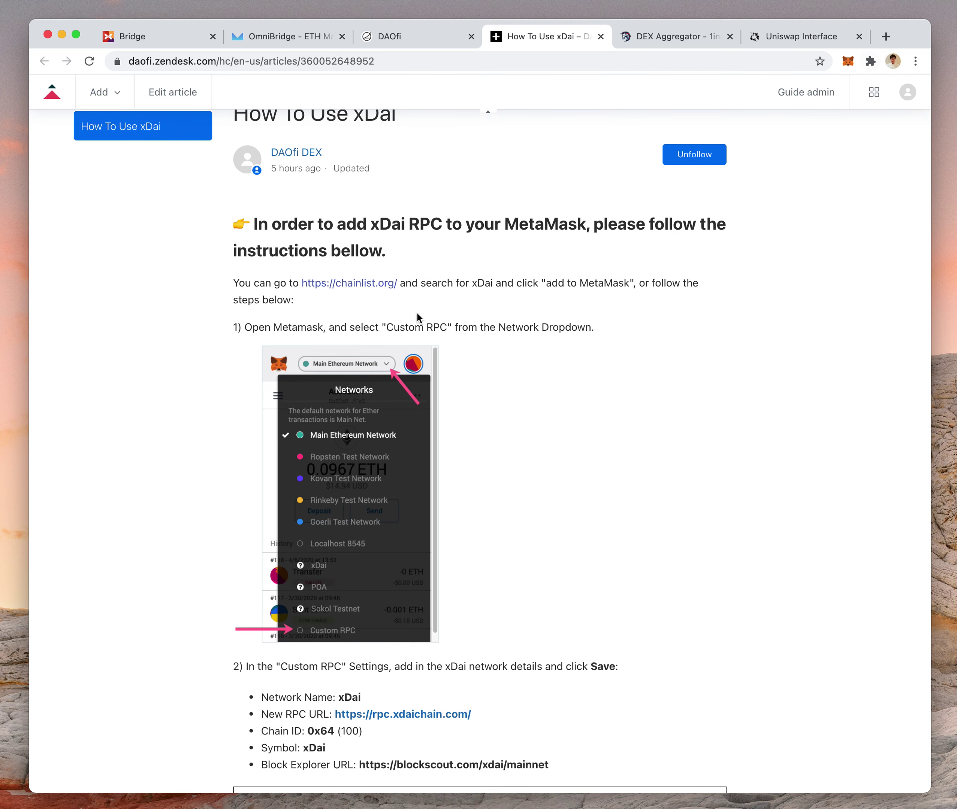
scroll(418, 319, "down", 5)
left_click_drag(669, 669, 209, 525)
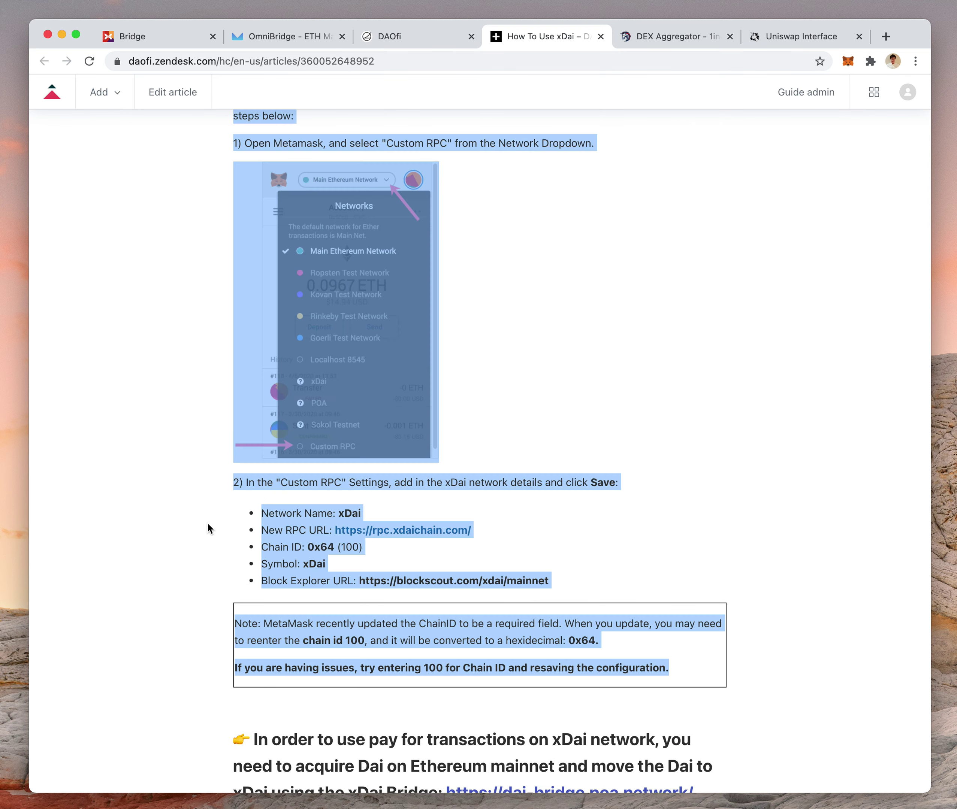
Step: Open MetaMask's Custom RPC network form, then back out and close the wallet
left_click(209, 526)
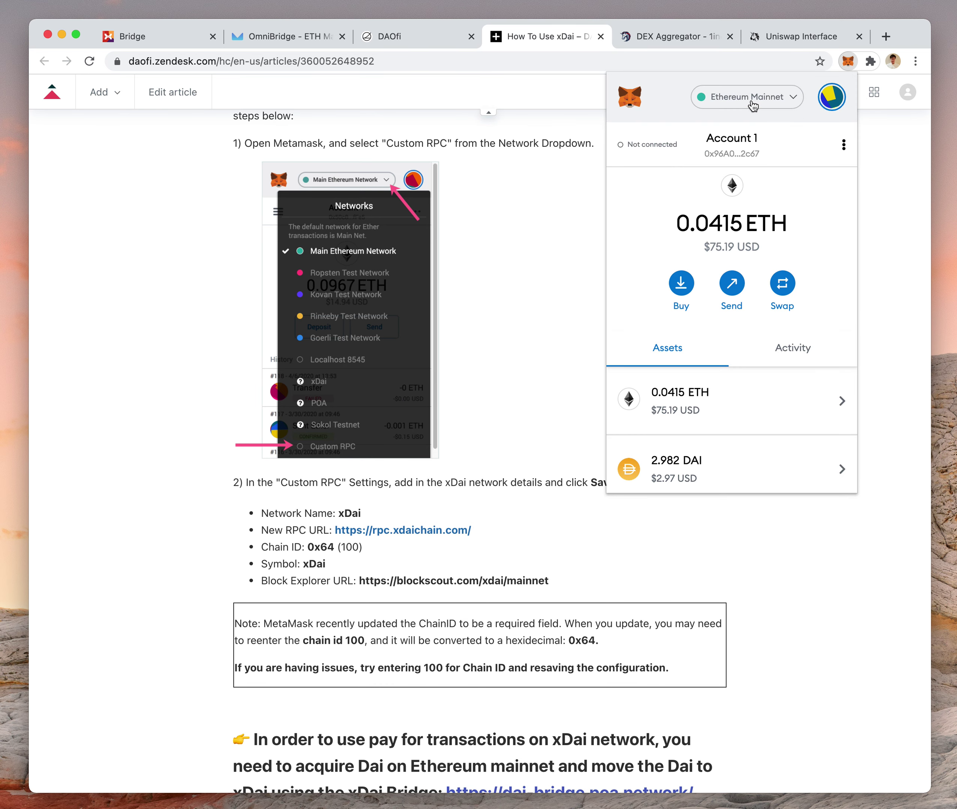
left_click(753, 106)
scroll(744, 439, "down", 2)
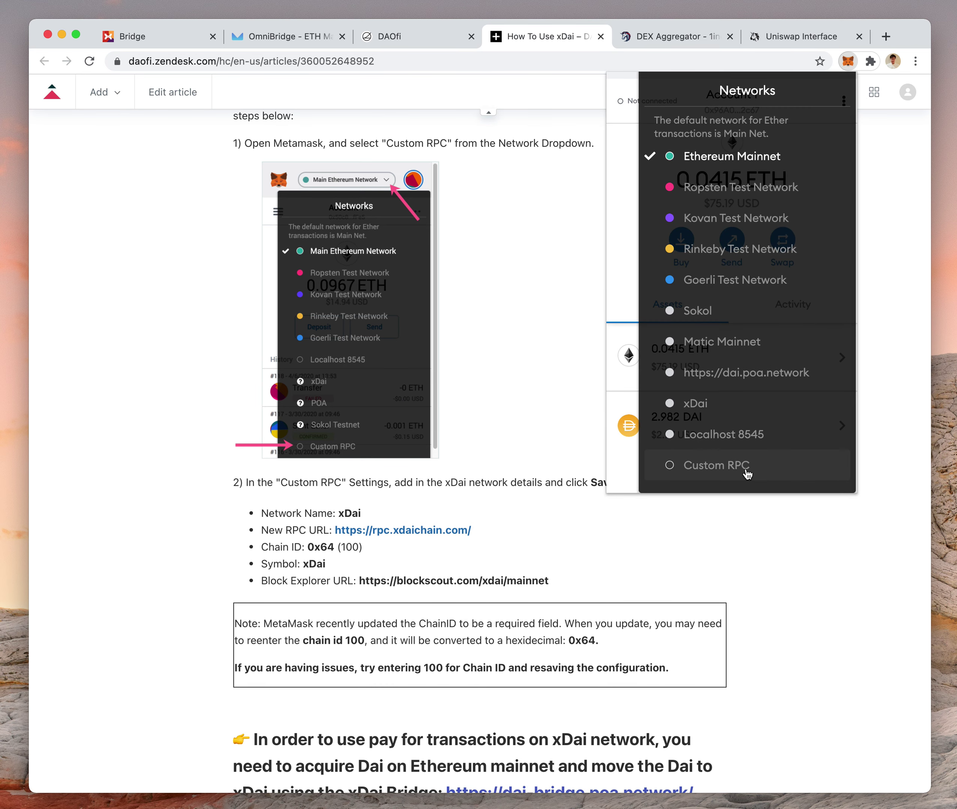
left_click(747, 475)
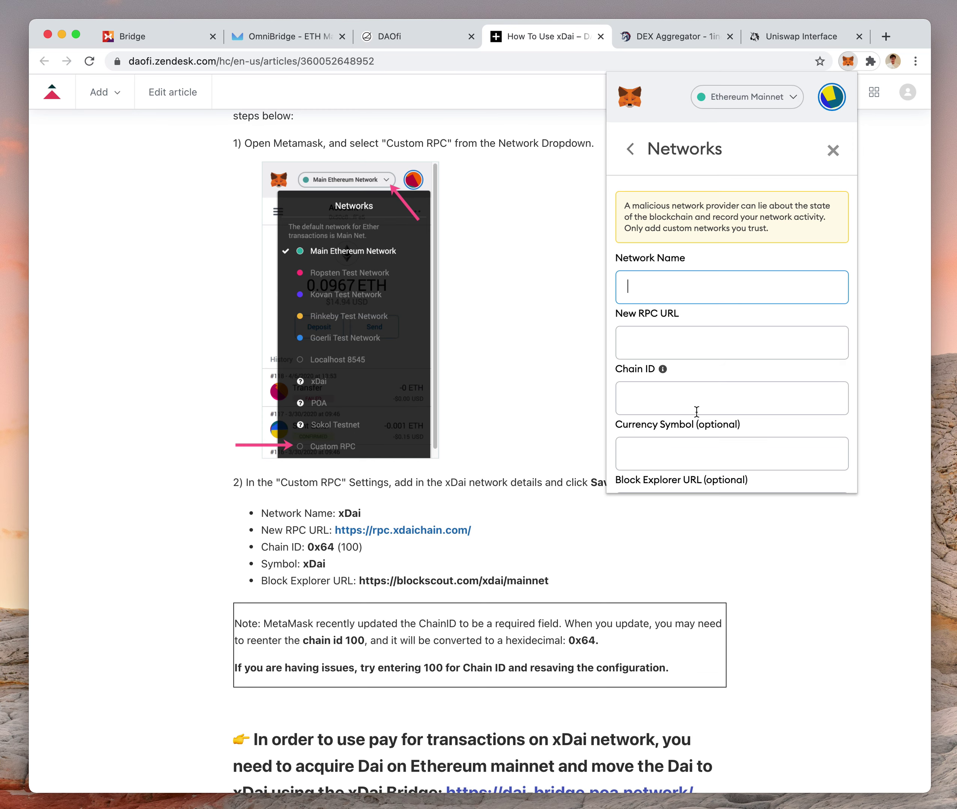
scroll(696, 416, "down", 2)
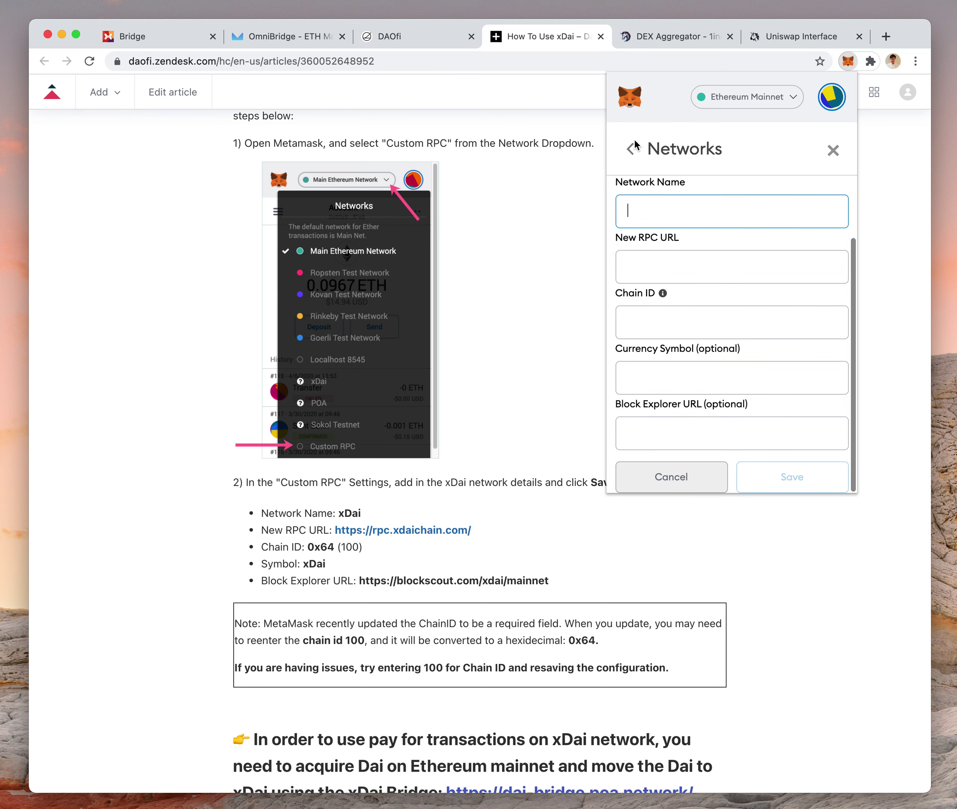
left_click(631, 149)
left_click(528, 321)
scroll(531, 287, "up", 2)
scroll(534, 260, "up", 5)
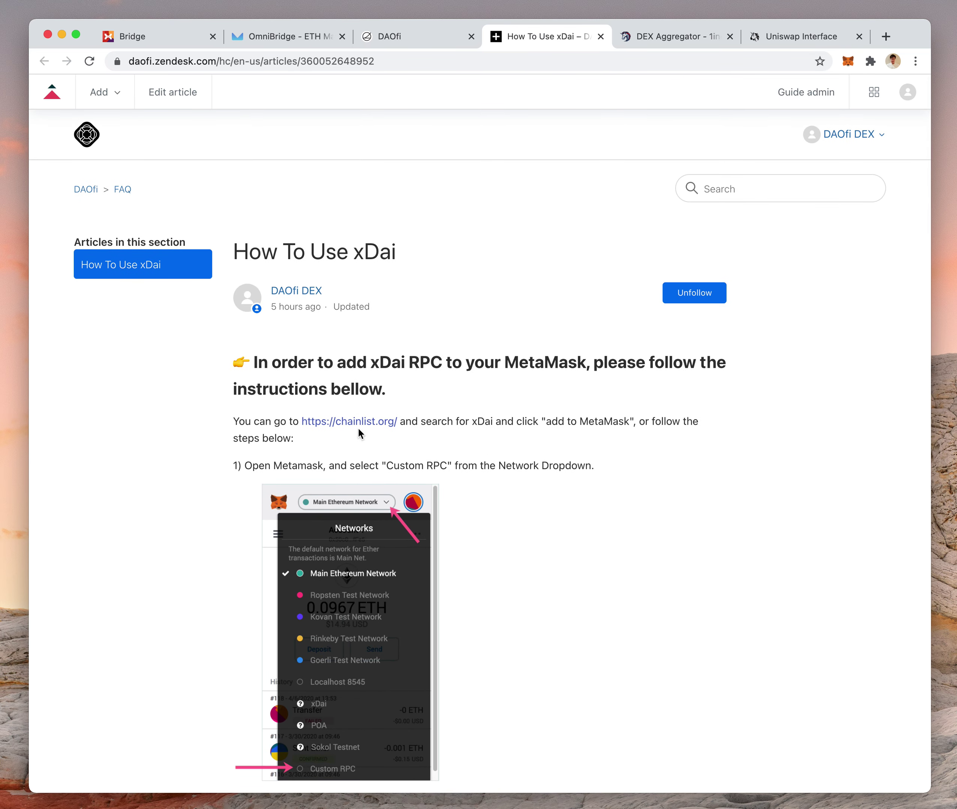
Step: Search Chainlist for 'xdai', add xDAI Chain (ChainID 100) to MetaMask, and return to the article
left_click(358, 421)
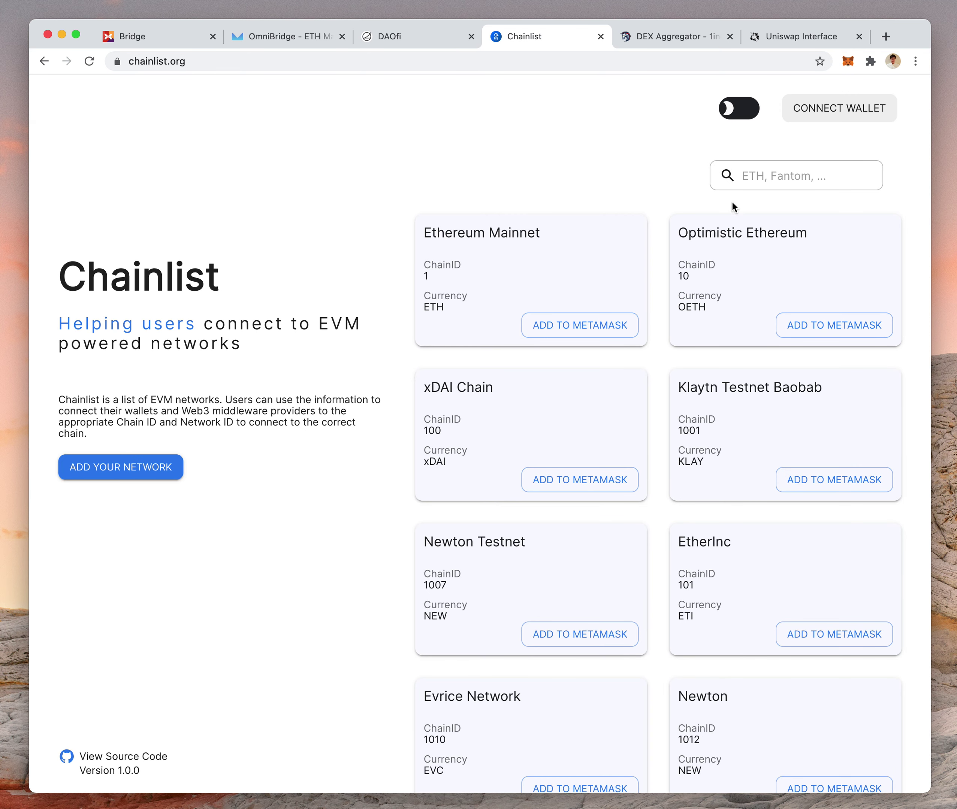
left_click(772, 184)
type("xdai")
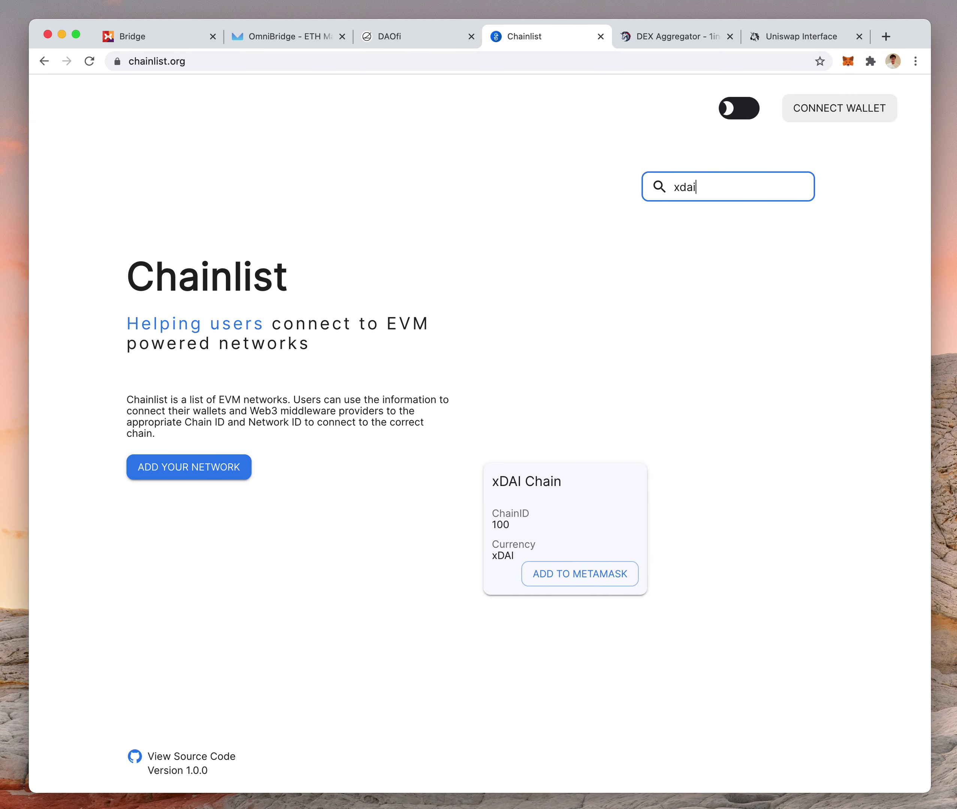
left_click(592, 573)
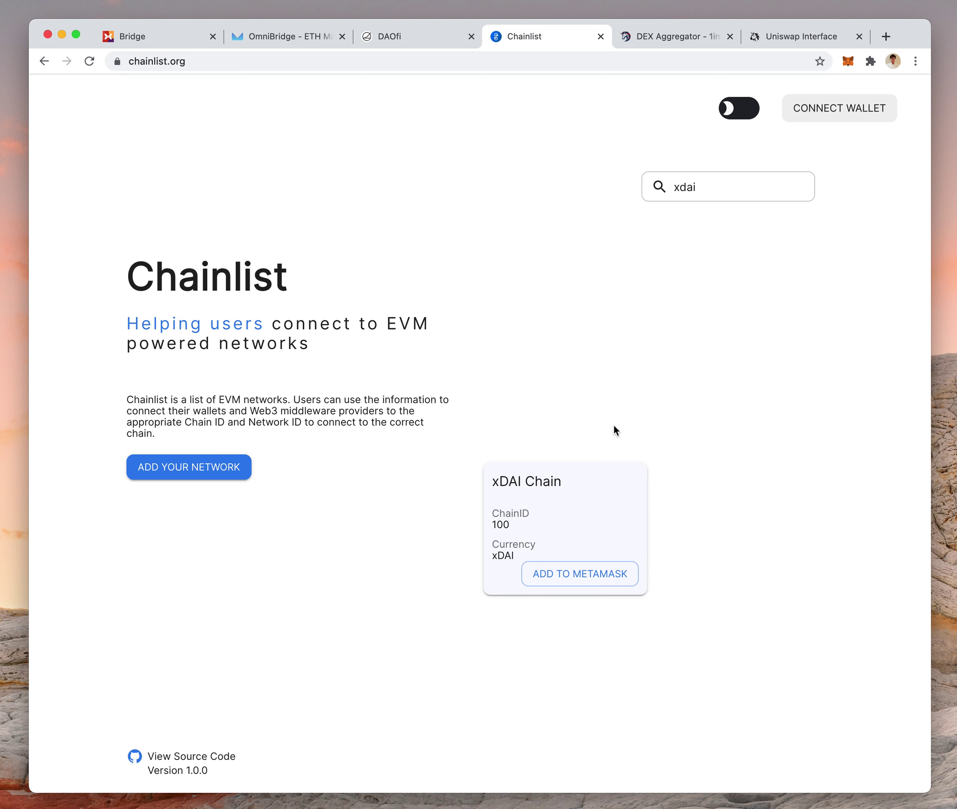
left_click(44, 61)
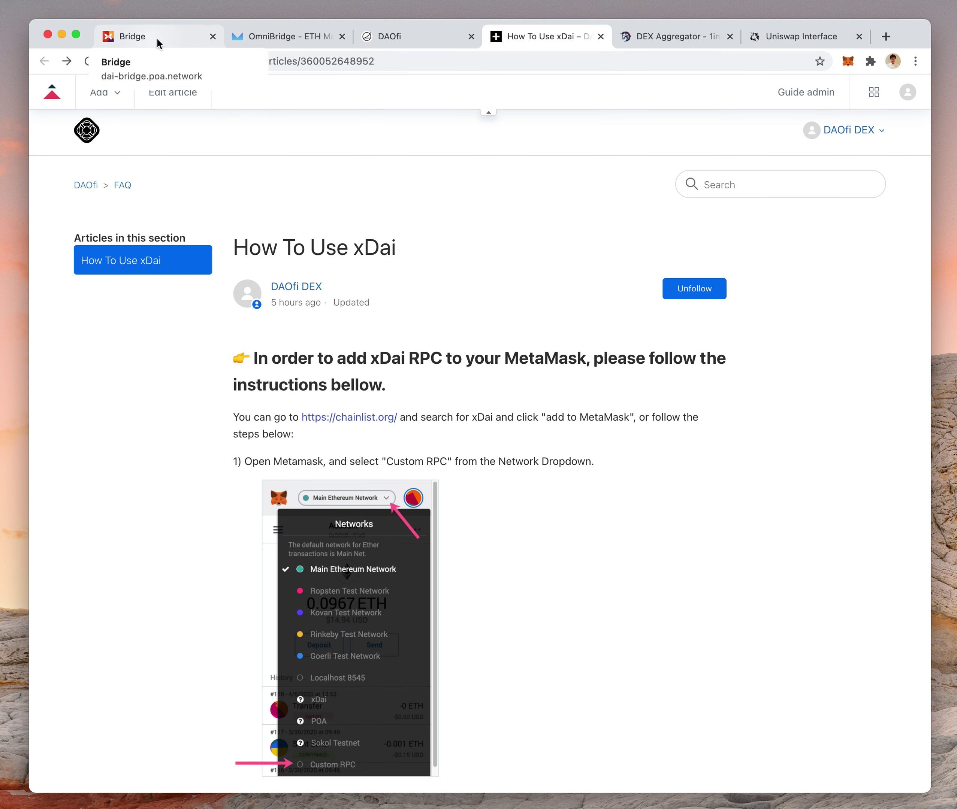
Step: Compare 1inch's 3.63109 DAI quote for 0.002 ETH with Uniswap, check the wallet, then go to xDai Bridge
left_click(657, 39)
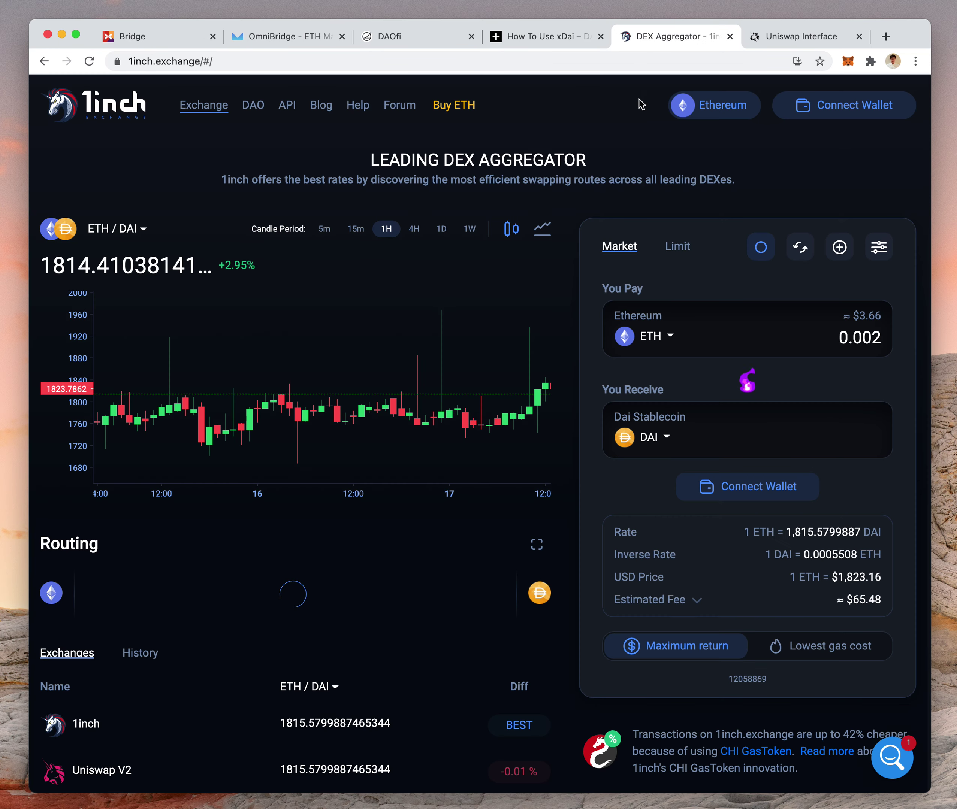
left_click(800, 37)
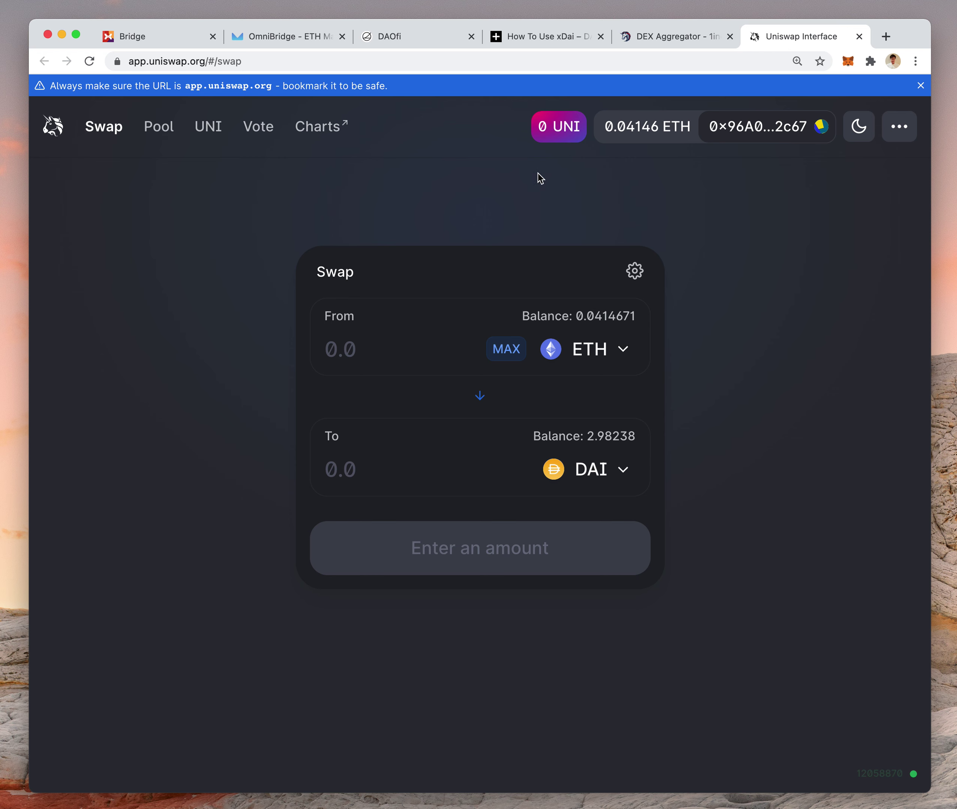
left_click(668, 35)
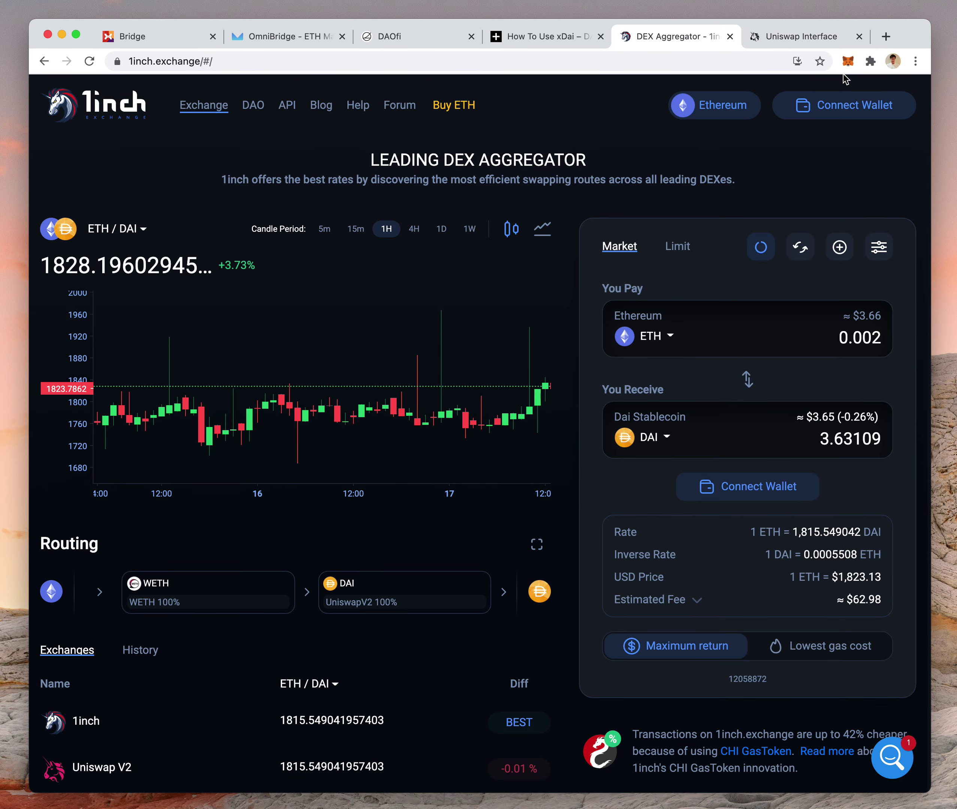
left_click(847, 60)
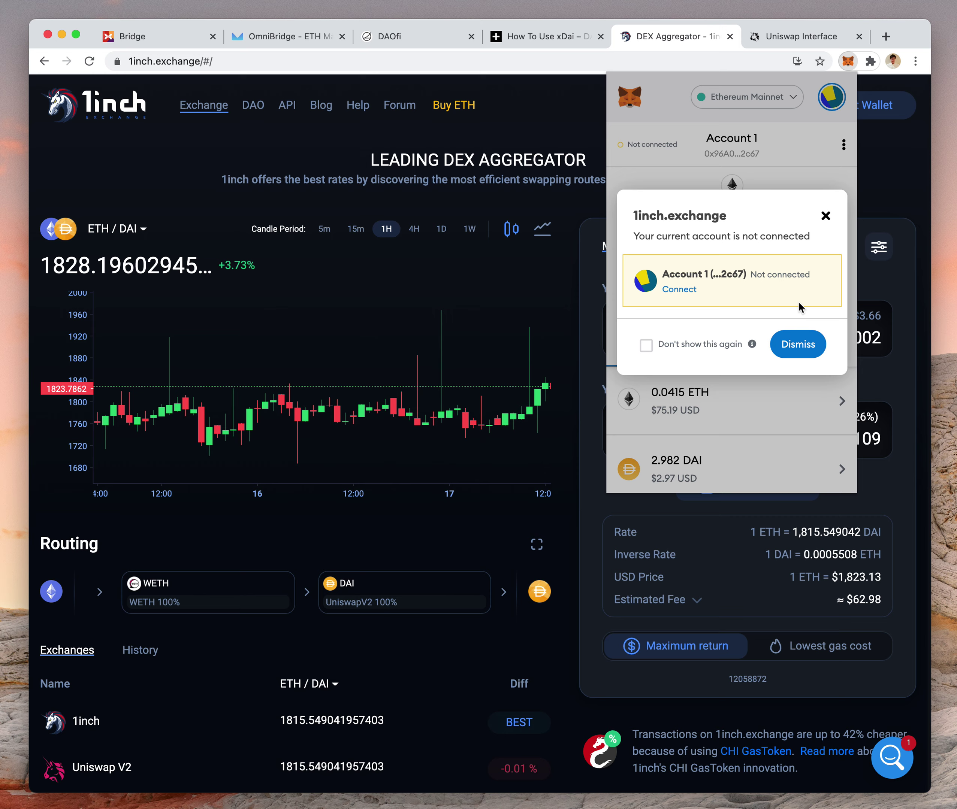
left_click(825, 215)
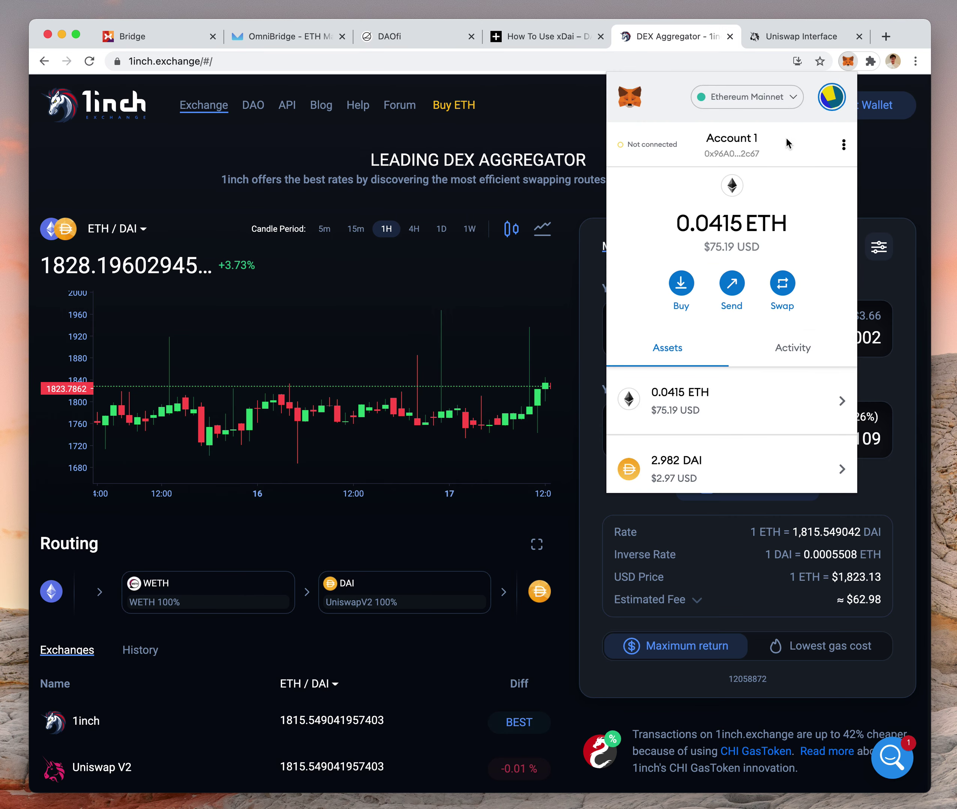
left_click(137, 39)
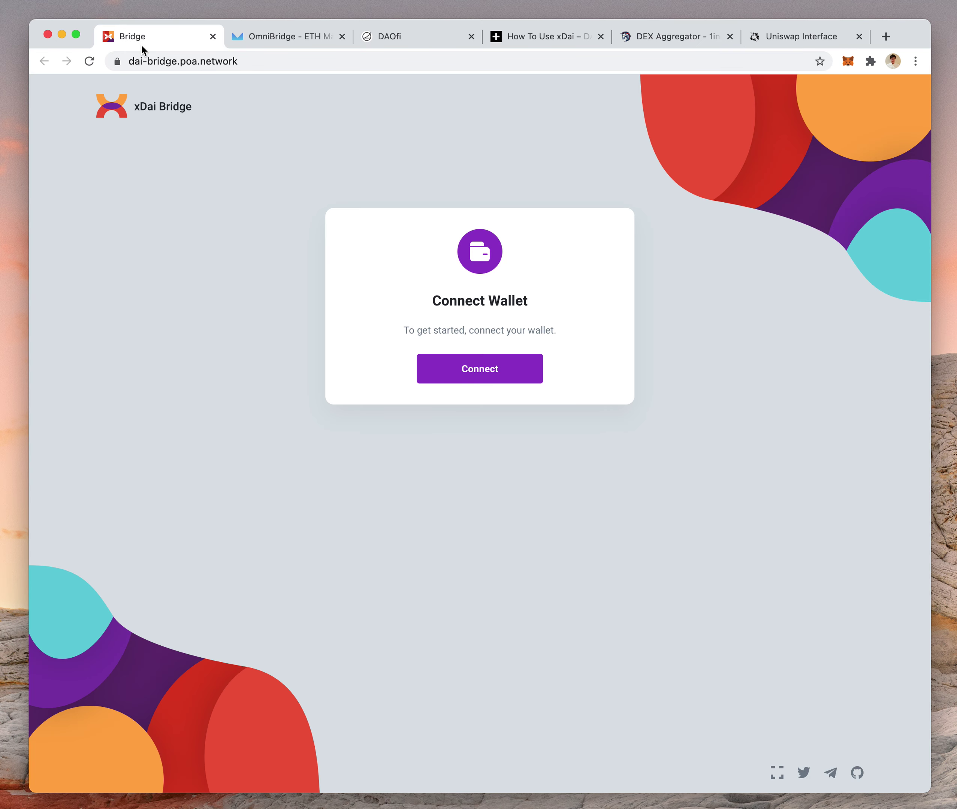
Step: Connect MetaMask to the xDai Bridge and enter the full 2.98238335 DAI balance with Max
left_click(514, 377)
left_click(490, 378)
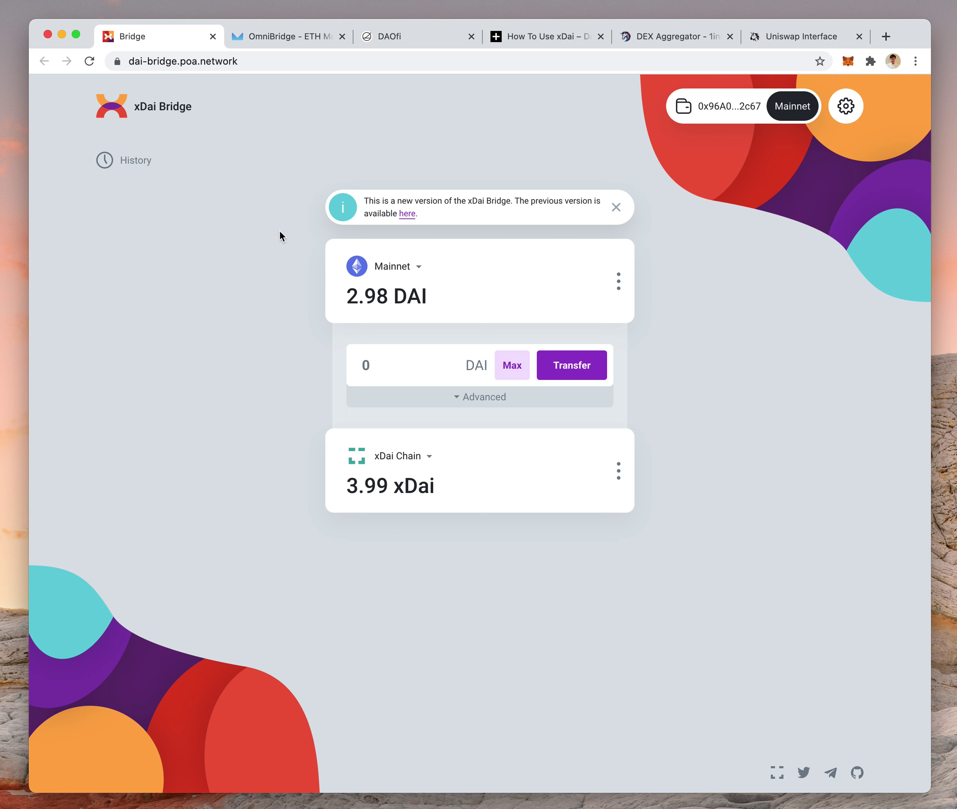
left_click(503, 369)
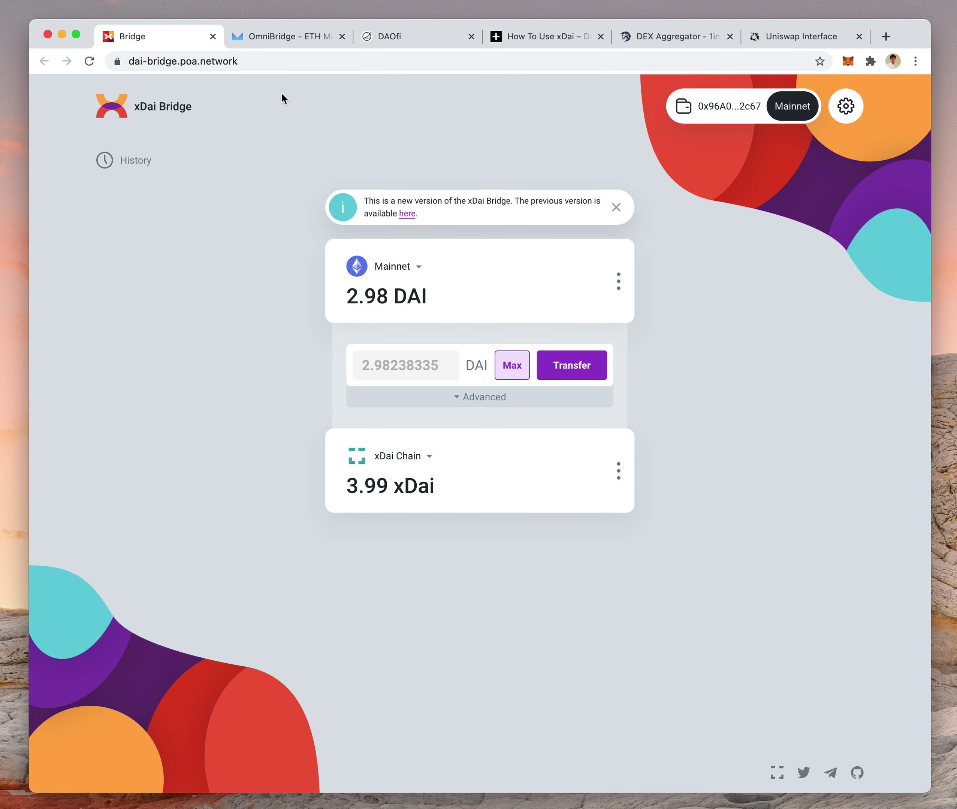
left_click(280, 40)
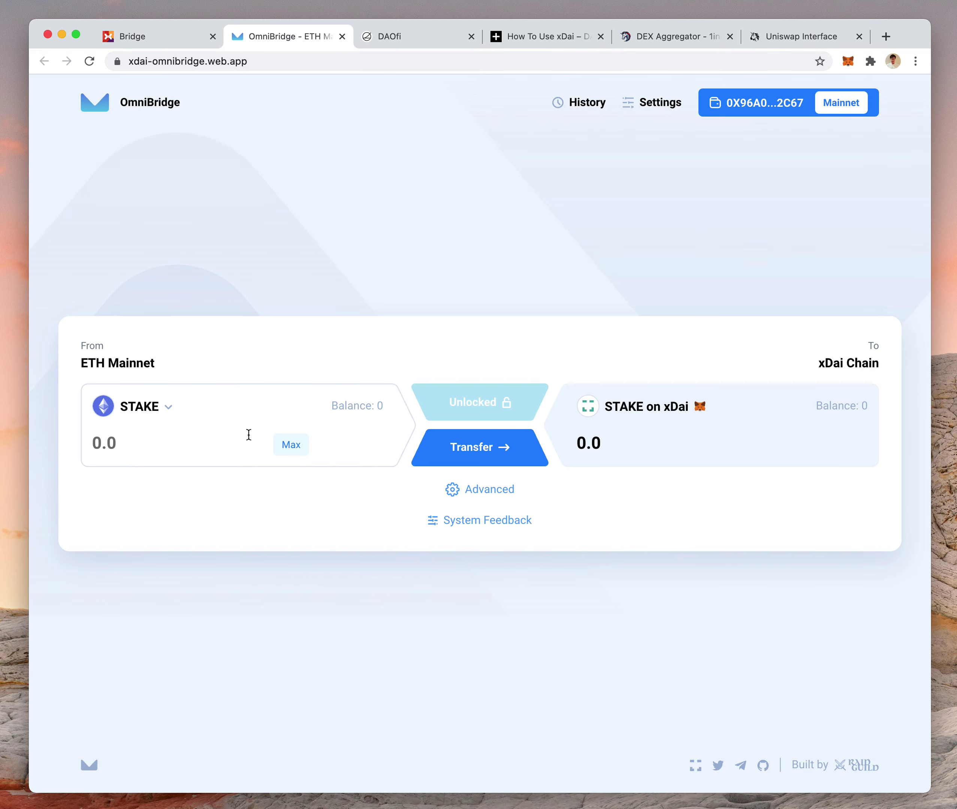
Step: Replace STAKE with WETH (Wrapped Ether) as OmniBridge's token, showing a 0.05 Mainnet balance
left_click(156, 413)
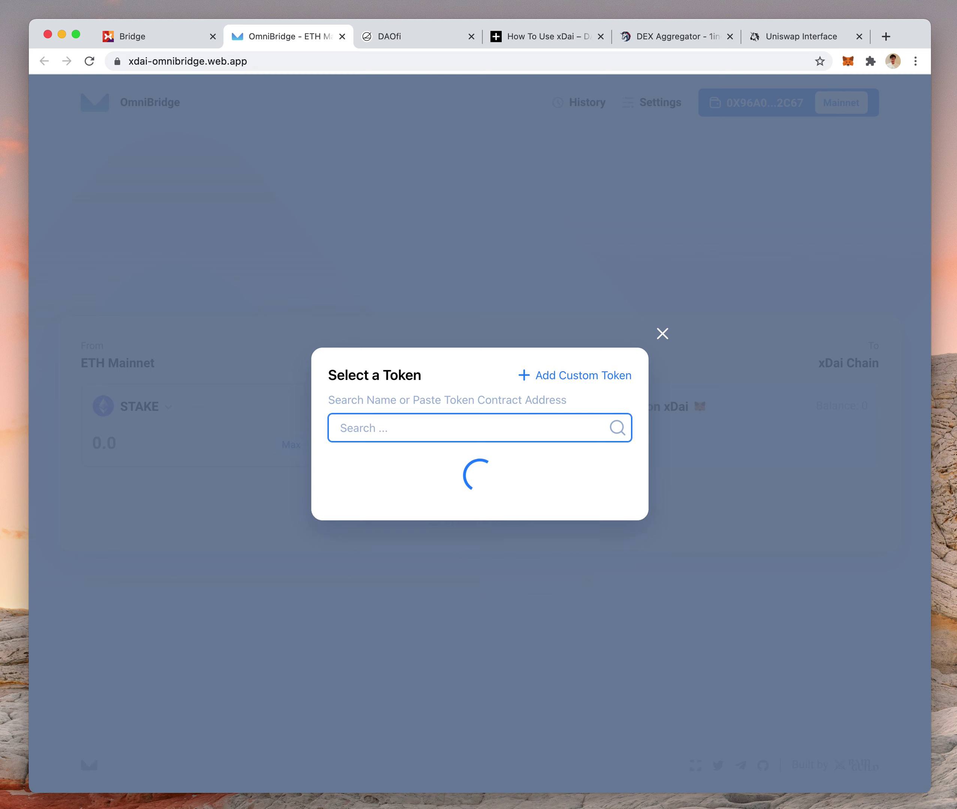
type("weth")
left_click(428, 466)
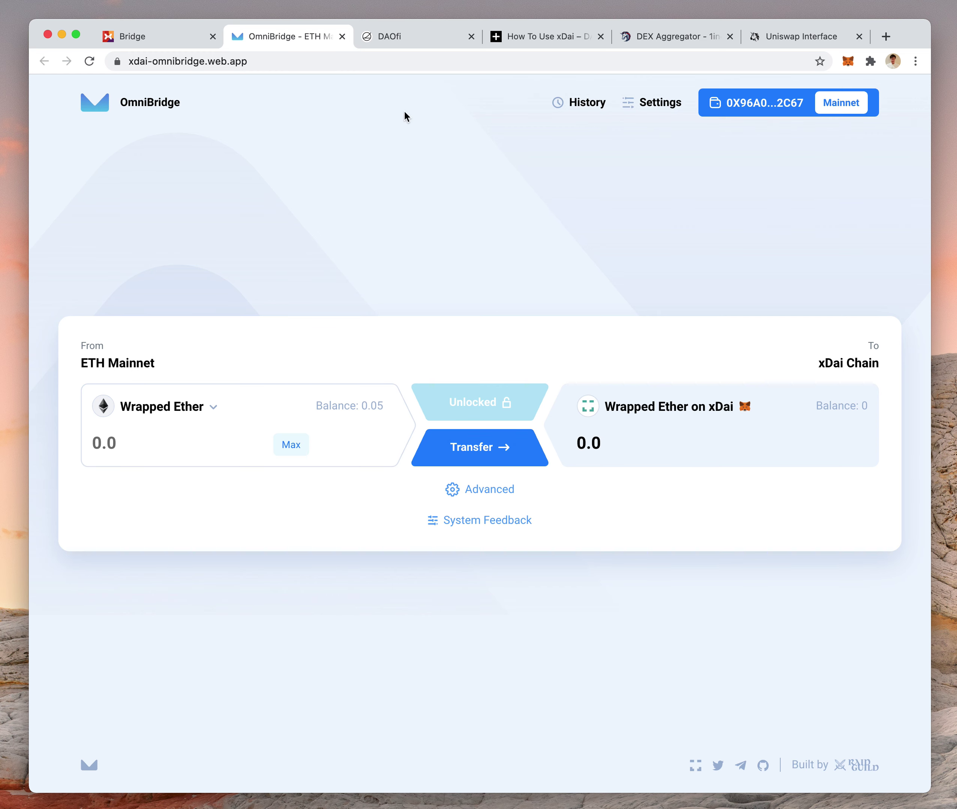
left_click(849, 65)
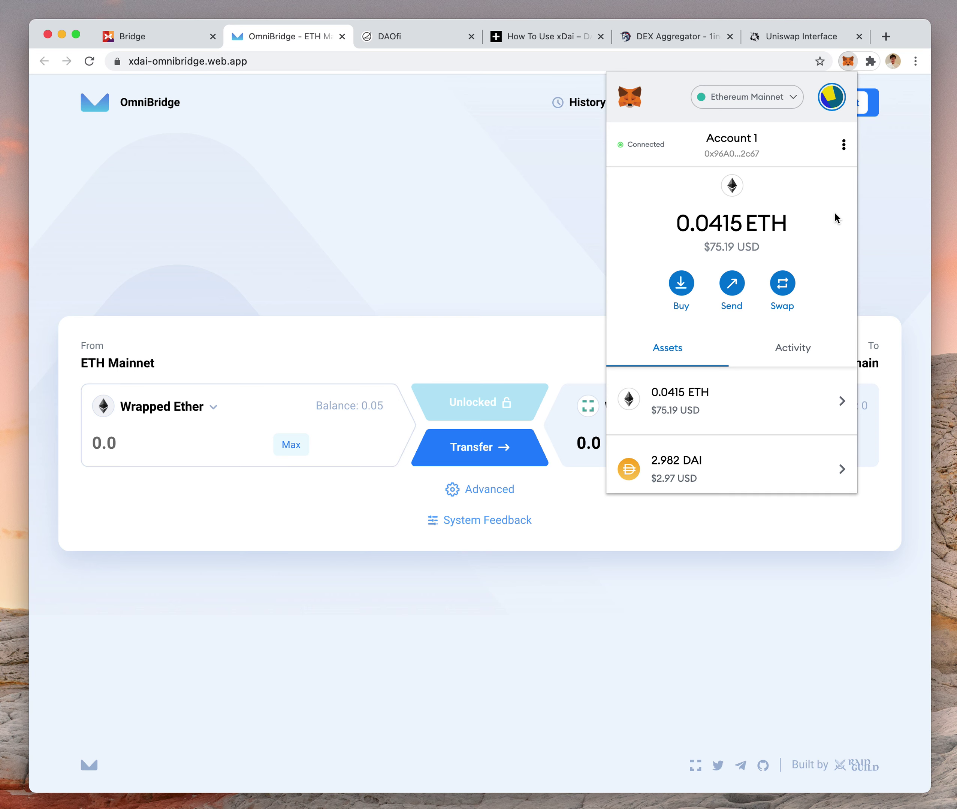
left_click(744, 103)
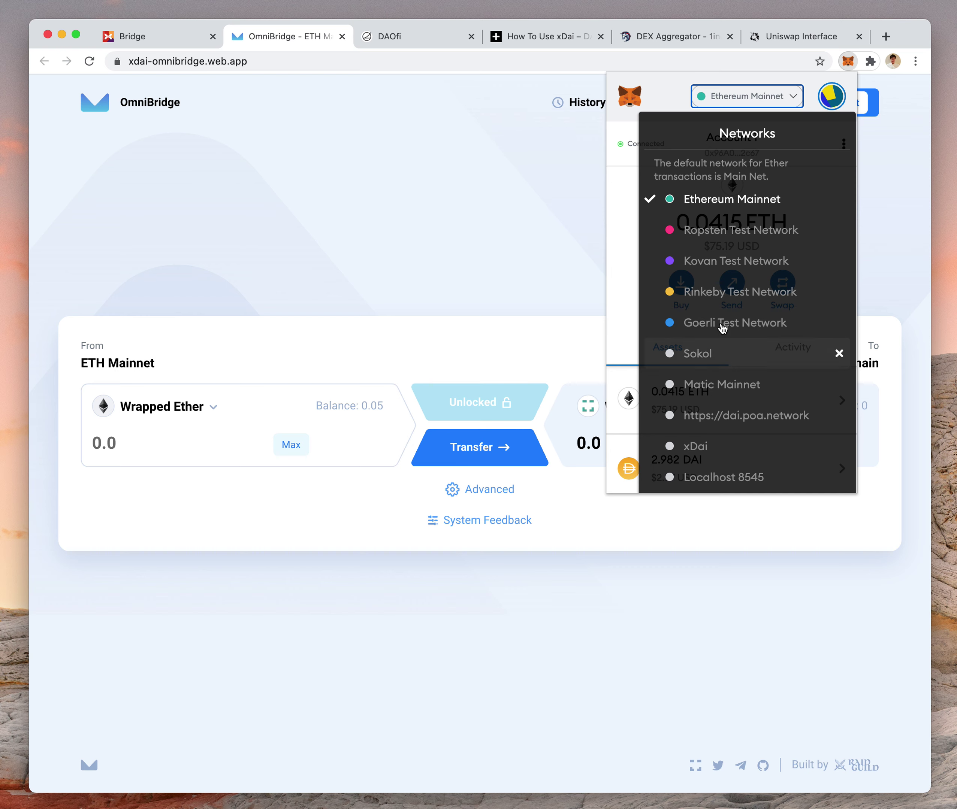
Step: Switch MetaMask to the xDai network and open the Add Token Custom Token form
scroll(725, 402, "down", 2)
left_click(724, 406)
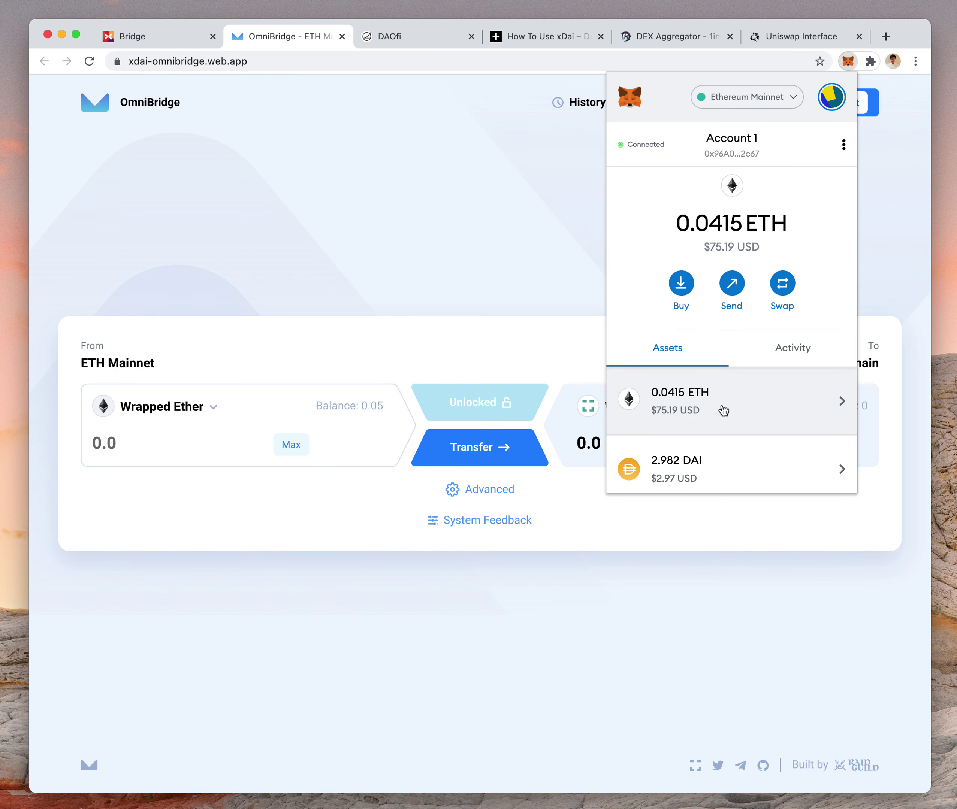
scroll(712, 379, "down", 2)
scroll(720, 390, "down", 3)
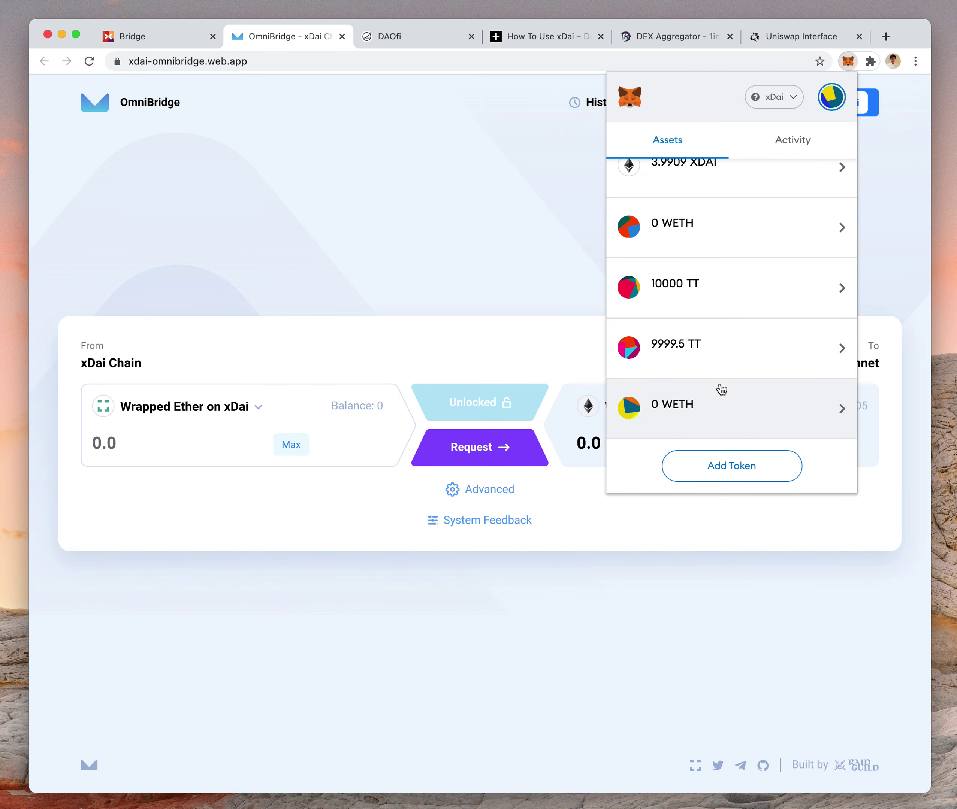
left_click(732, 466)
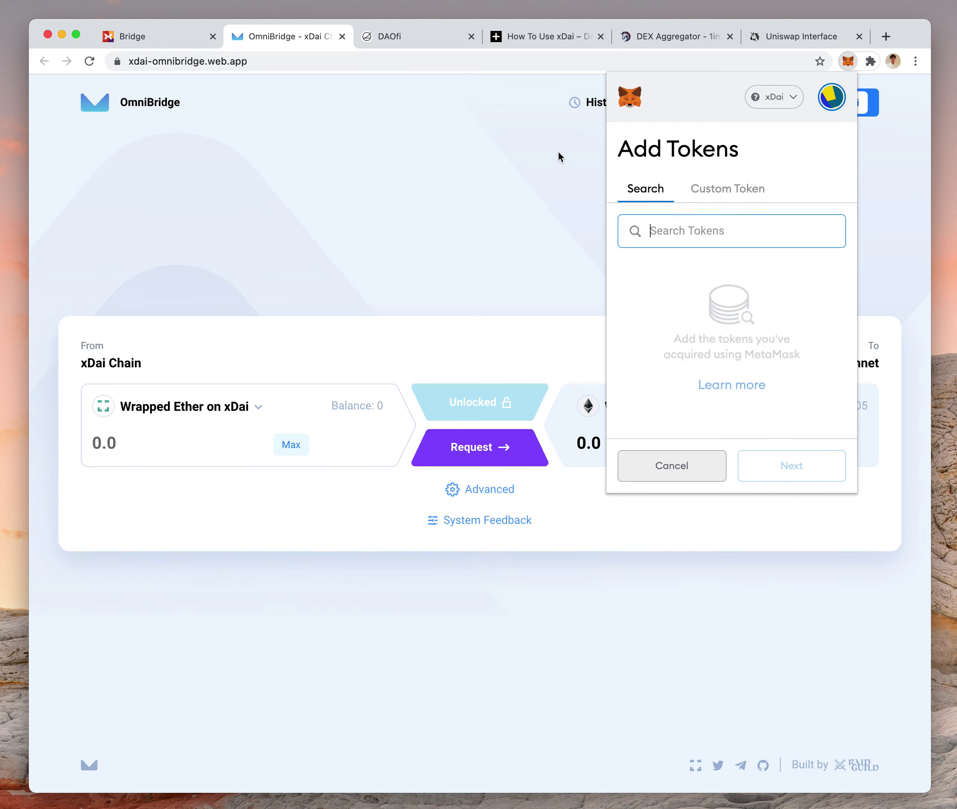
left_click(719, 191)
Step: Select the wETH contract address in the How To Use xDai article's note
left_click(531, 39)
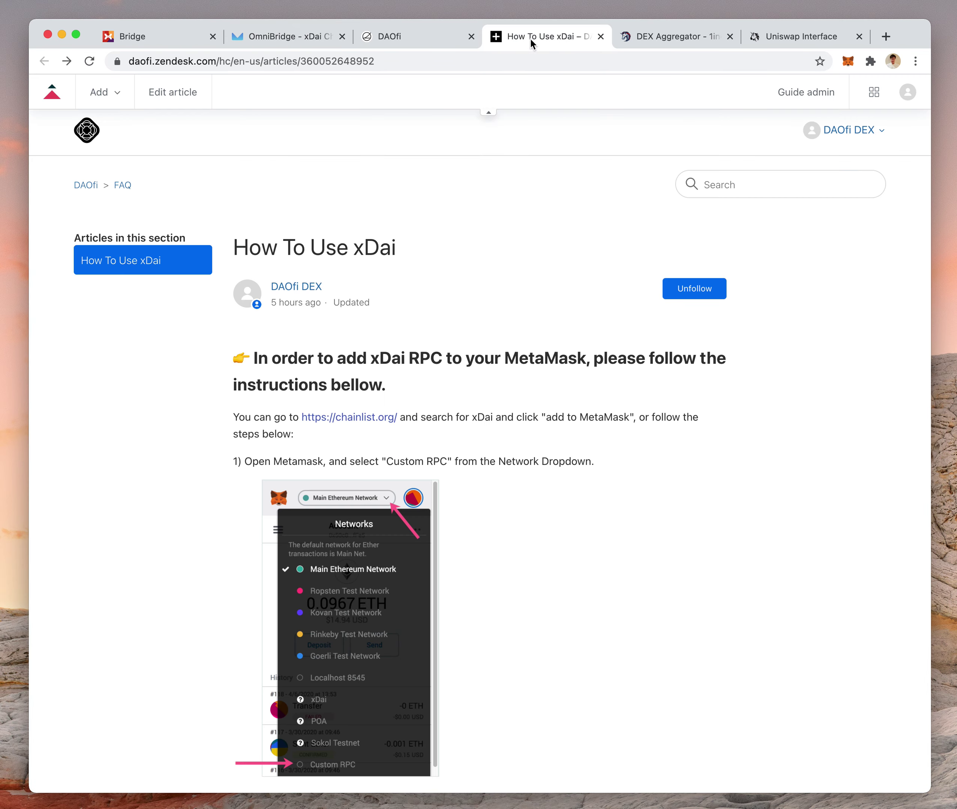
scroll(483, 335, "down", 5)
scroll(483, 335, "down", 10)
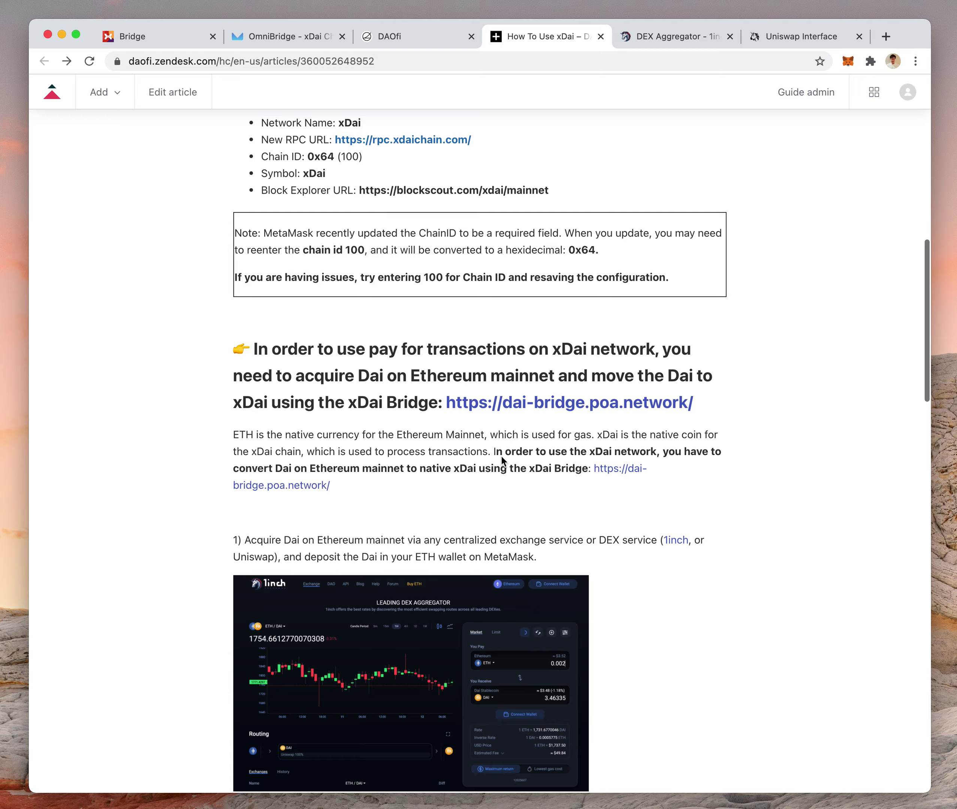
scroll(491, 485, "down", 6)
scroll(566, 458, "up", 5)
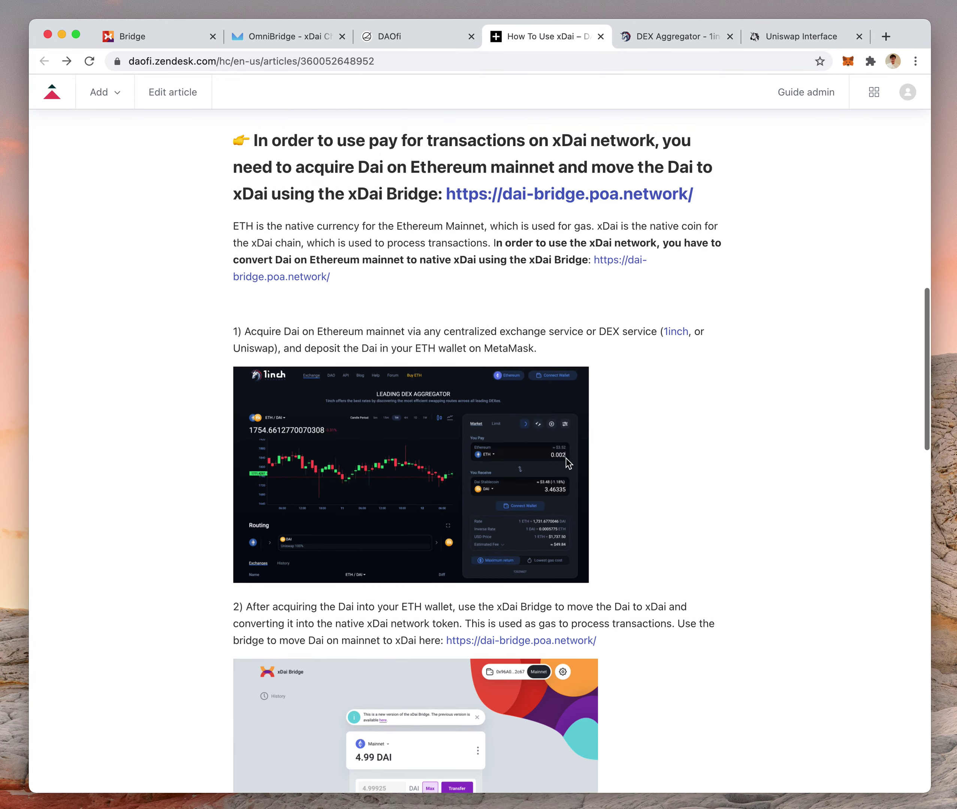
scroll(565, 460, "up", 3)
scroll(564, 458, "down", 10)
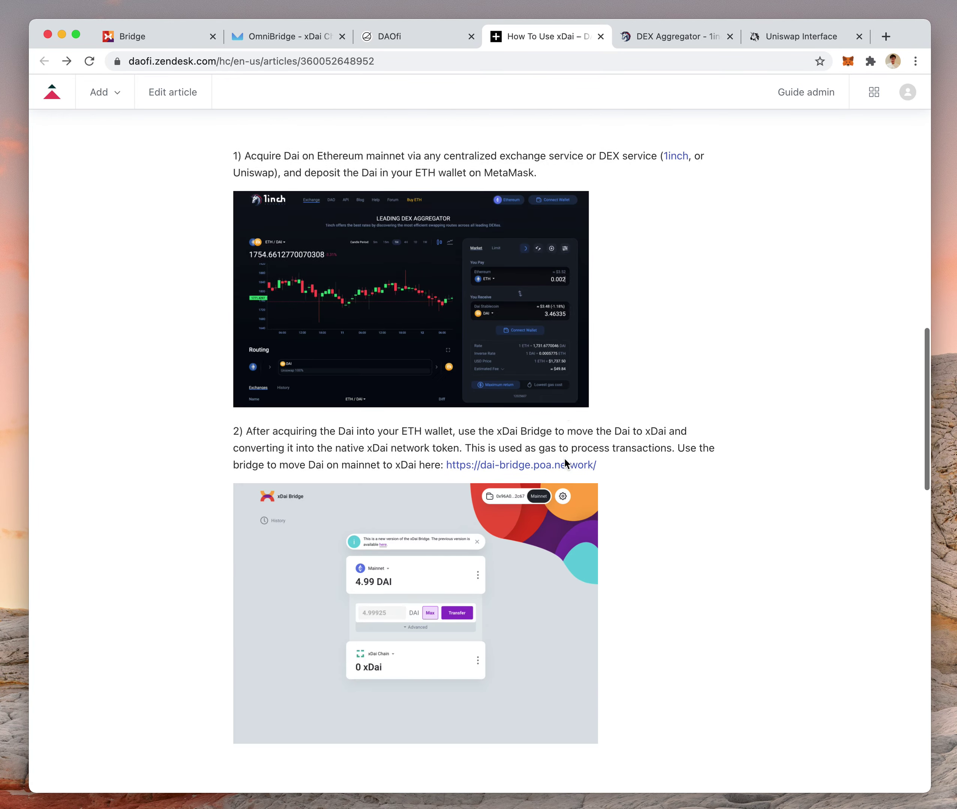
scroll(564, 457, "down", 5)
triple_click(467, 494)
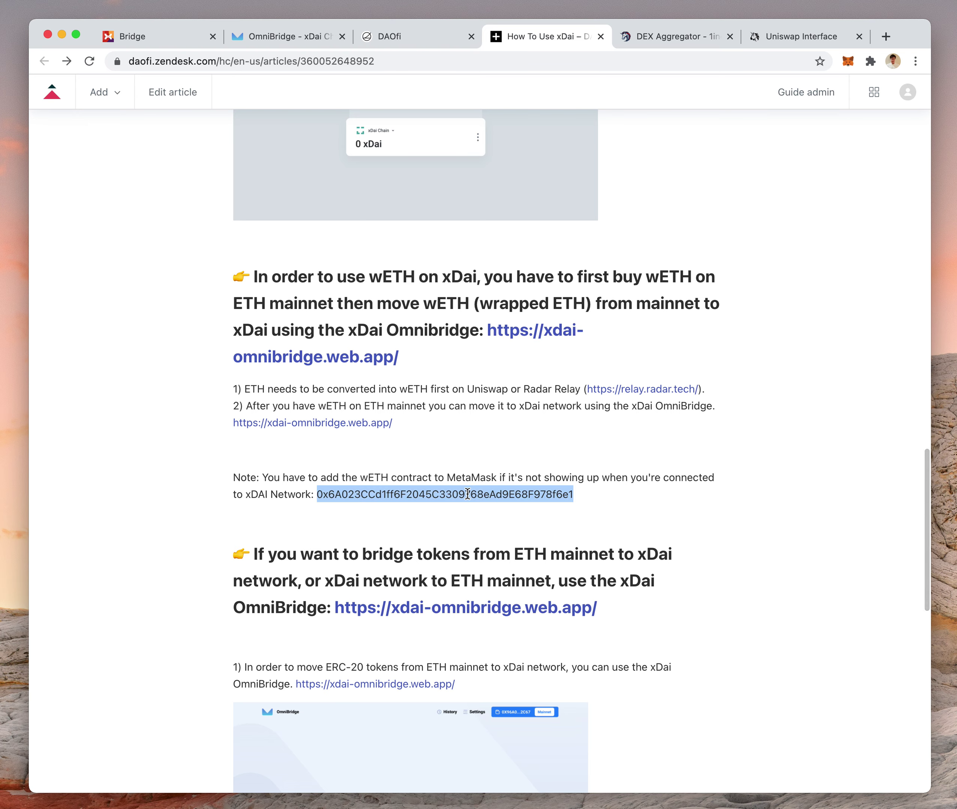
left_click(396, 496)
double_click(396, 495)
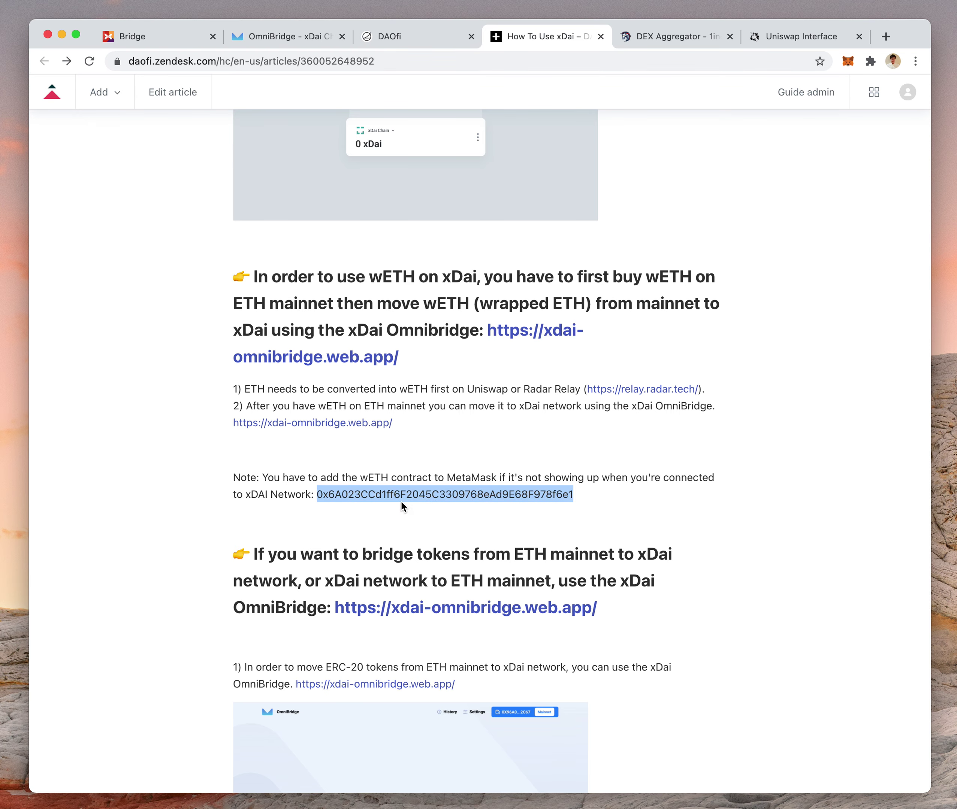
Step: Paste the wETH address as a MetaMask custom token, find it already added, cancel, and return to OmniBridge
left_click(727, 44)
left_click(792, 36)
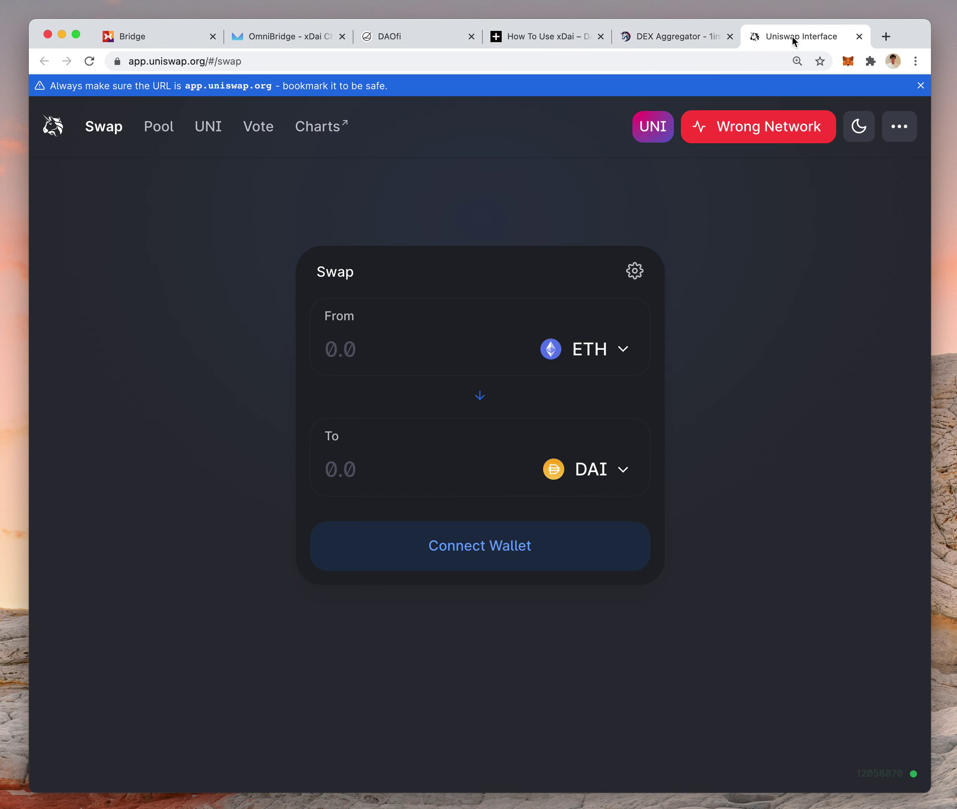
left_click(848, 61)
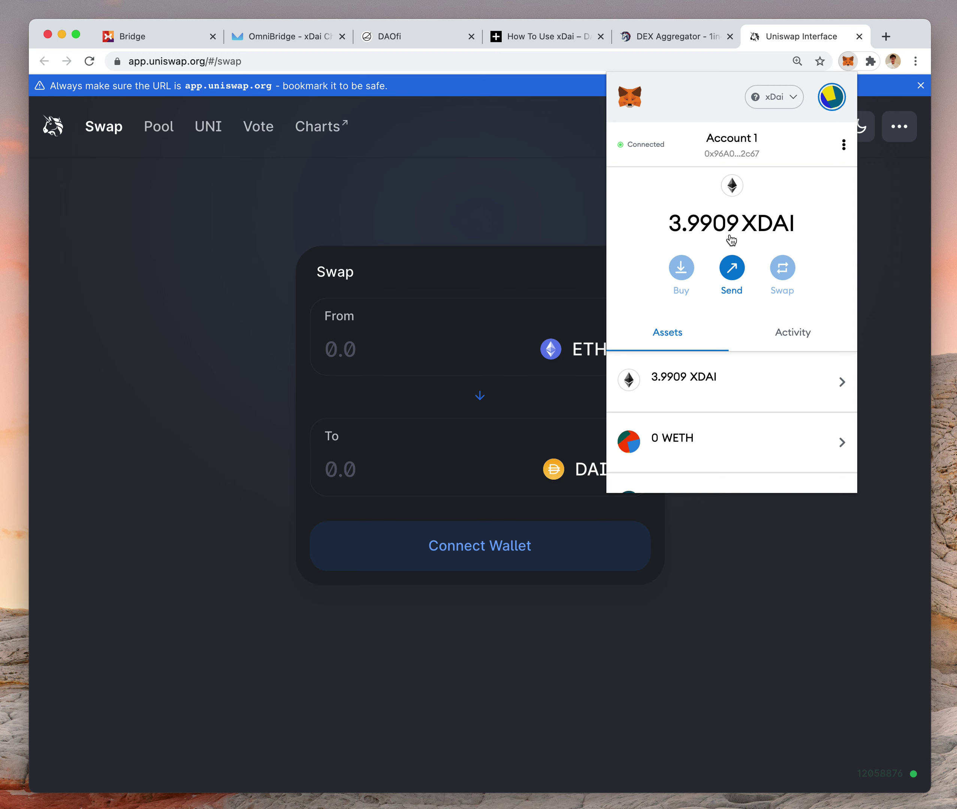
scroll(766, 365, "down", 5)
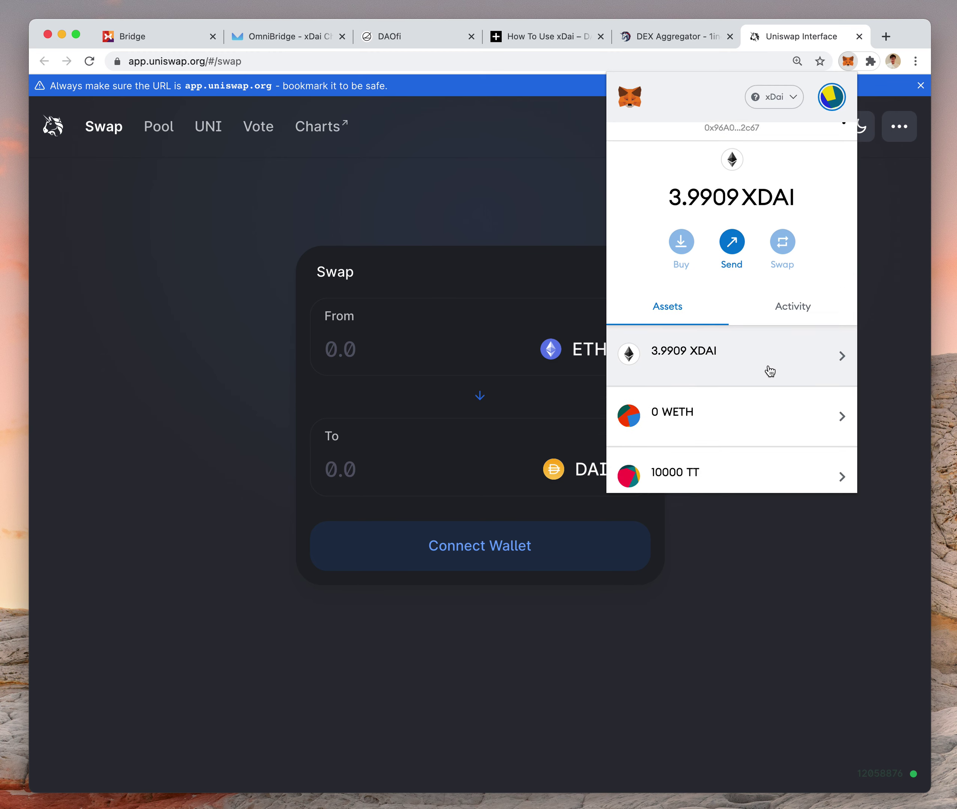
left_click(754, 465)
left_click(735, 194)
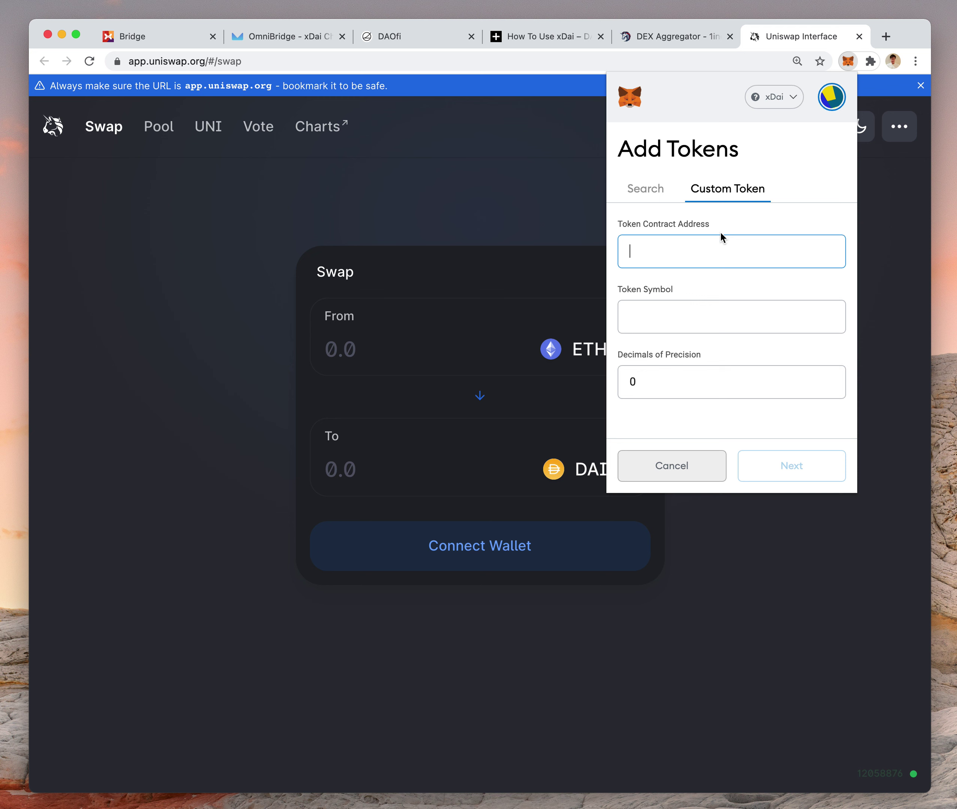
key("super+v")
key("super+a")
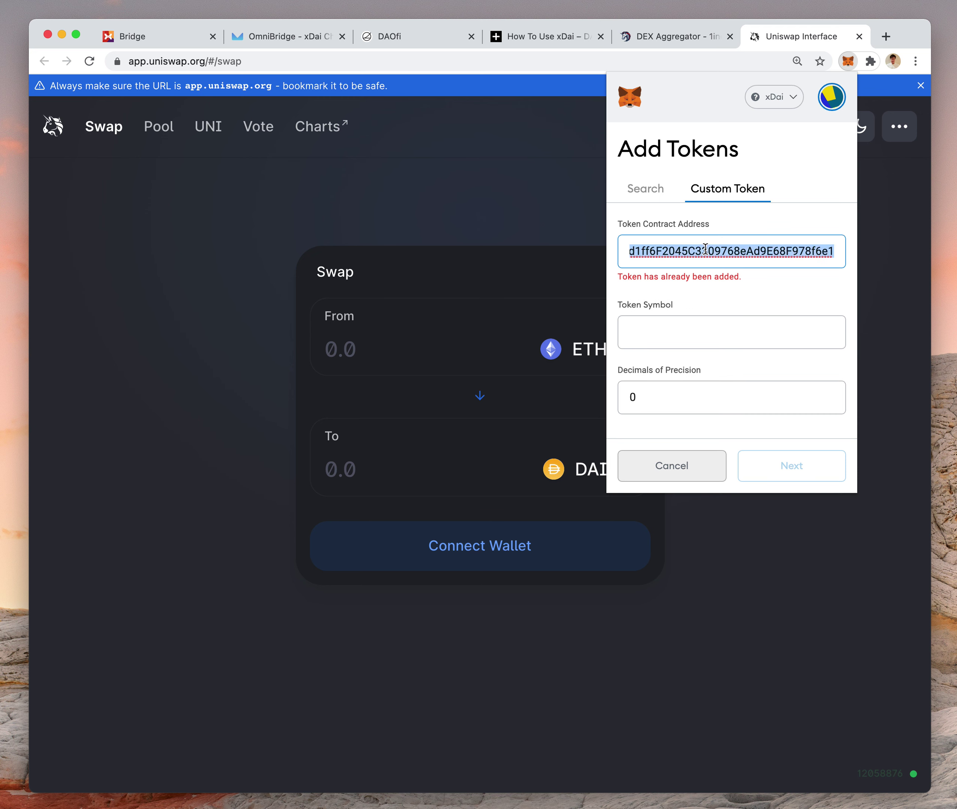
key("BackSpace")
left_click(667, 466)
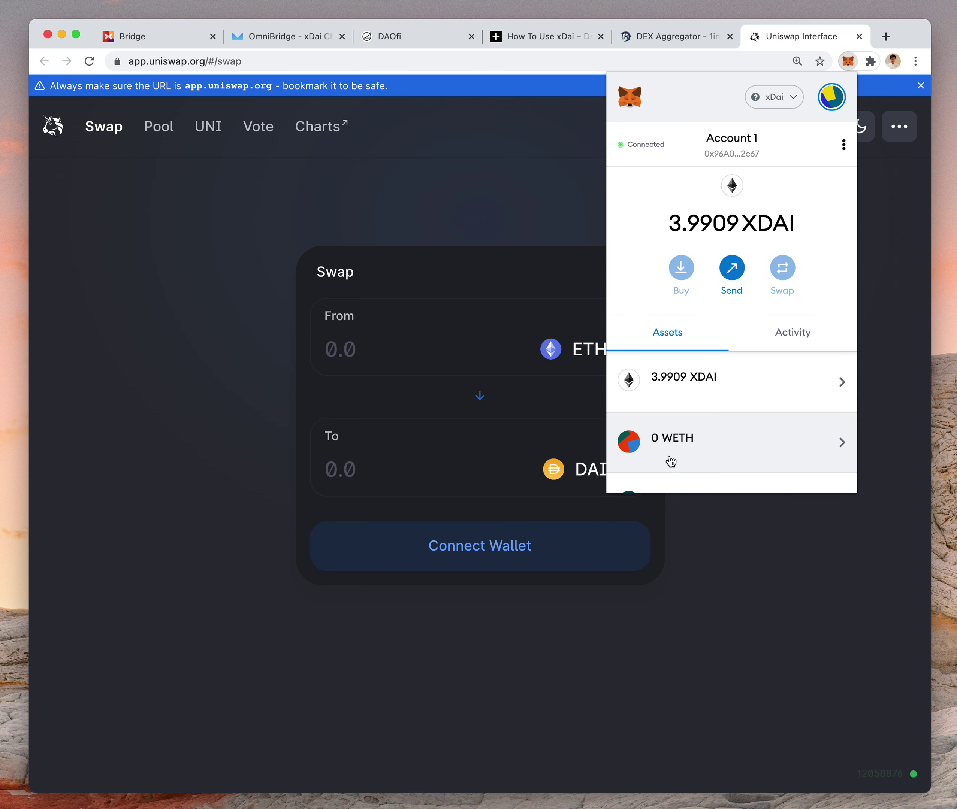
left_click(398, 218)
left_click(278, 36)
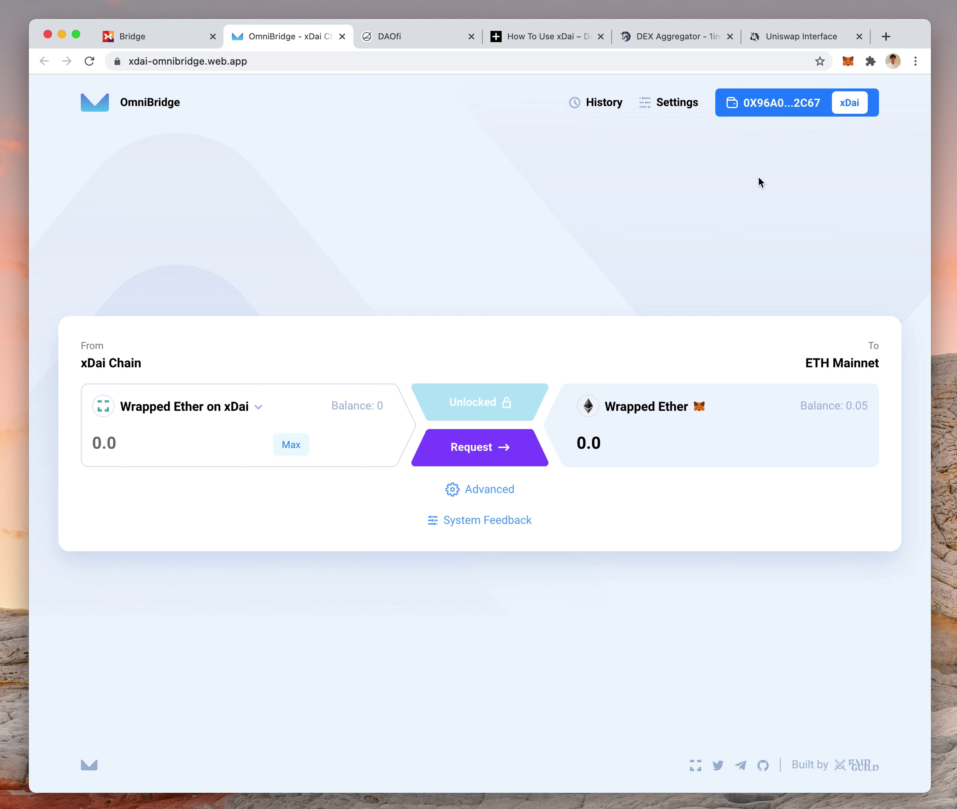
Step: Switch MetaMask from xDai back to Ethereum Mainnet and recheck the wallet
left_click(850, 61)
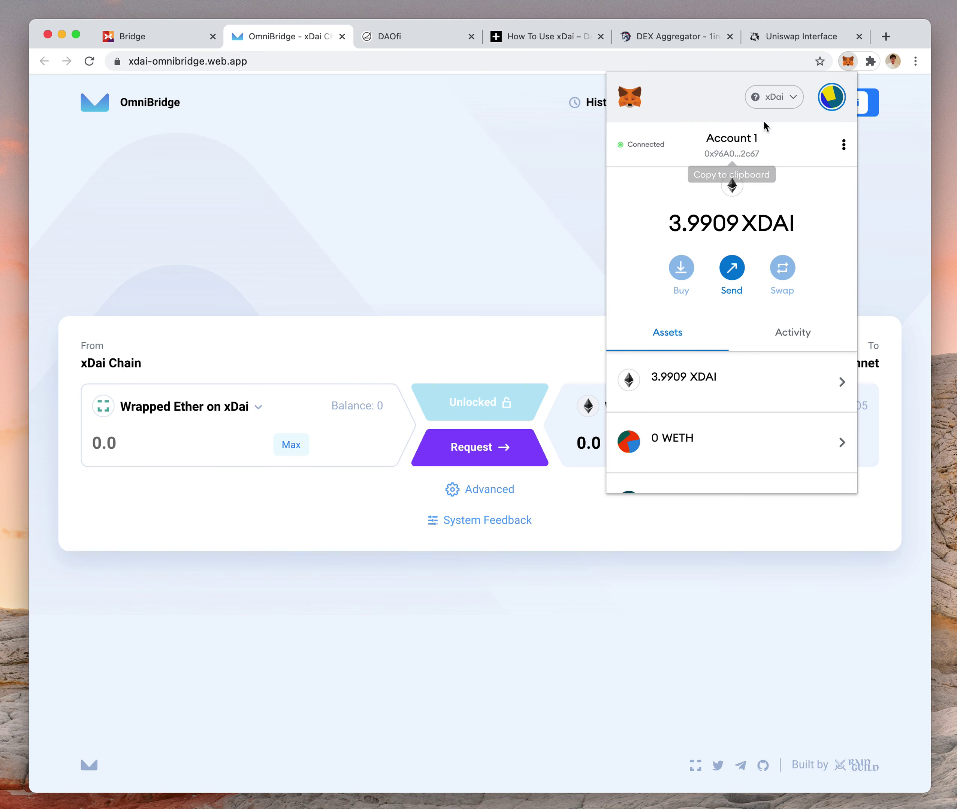
left_click(778, 107)
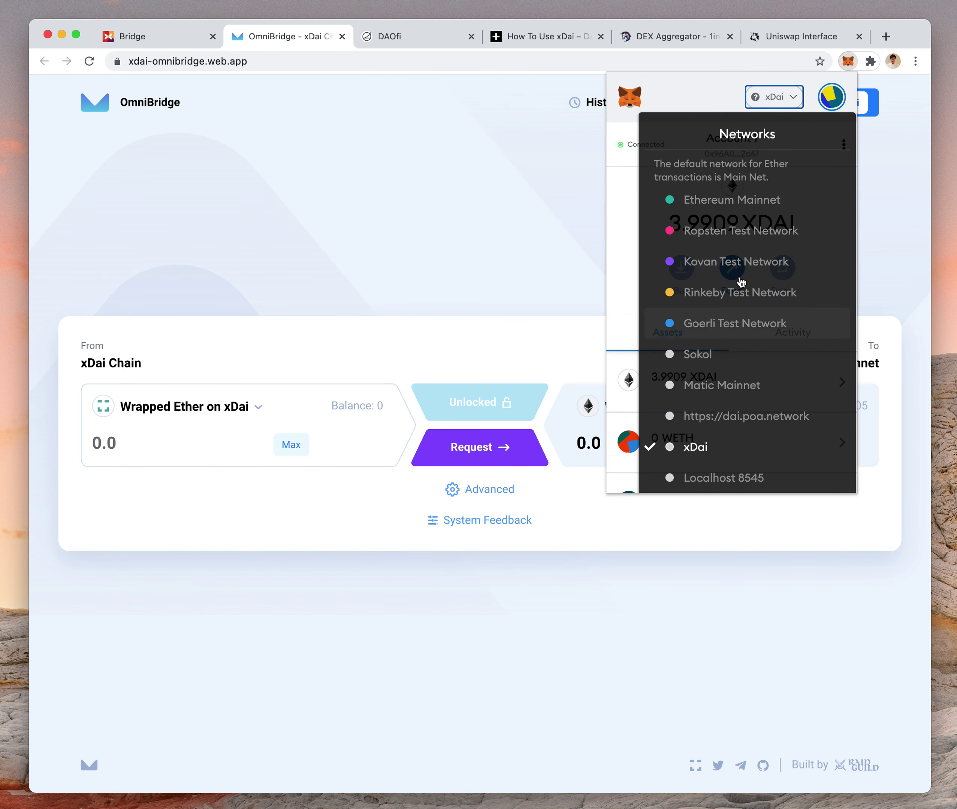
left_click(735, 206)
left_click(431, 246)
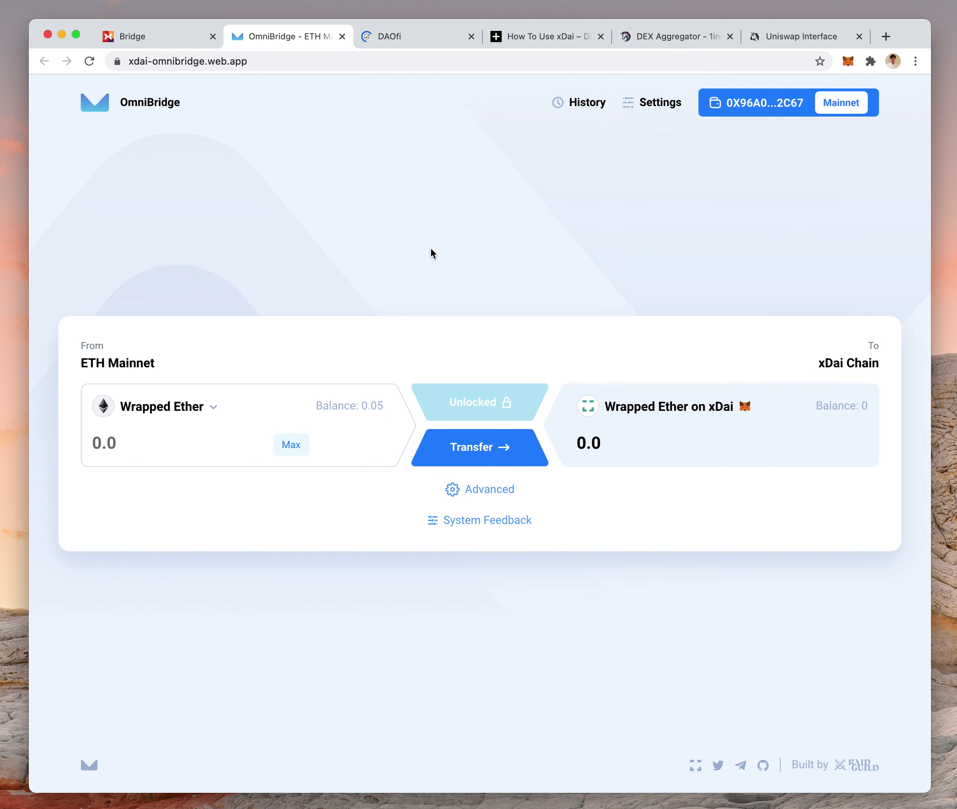
left_click(847, 61)
left_click(413, 227)
left_click(402, 38)
left_click(512, 37)
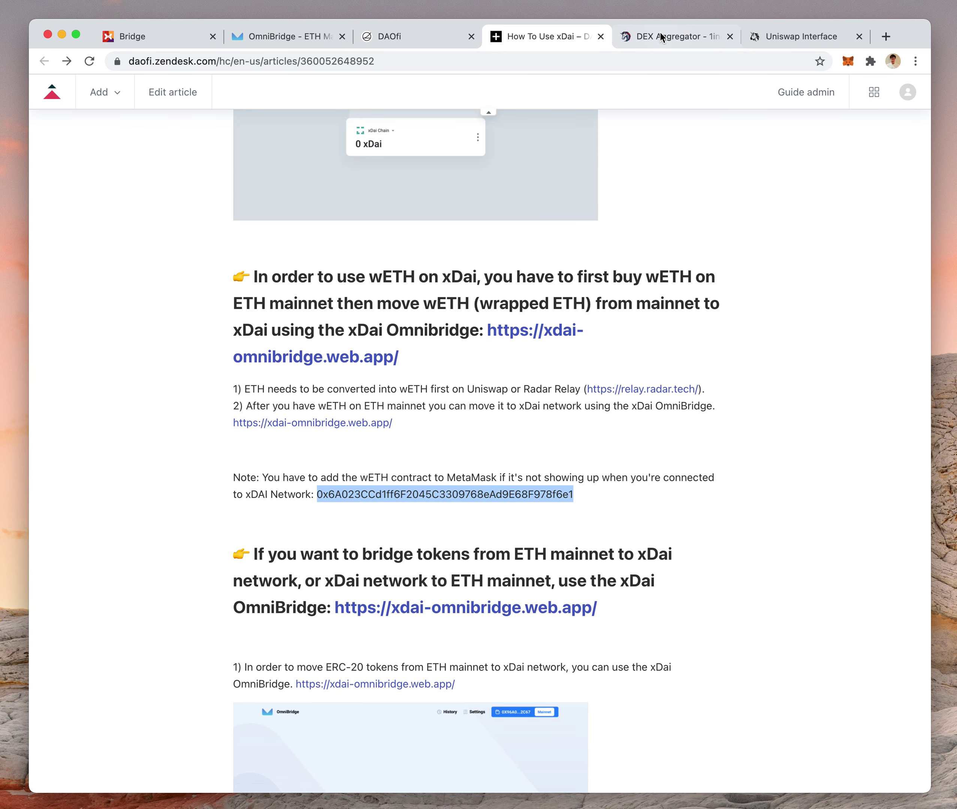
left_click(159, 123)
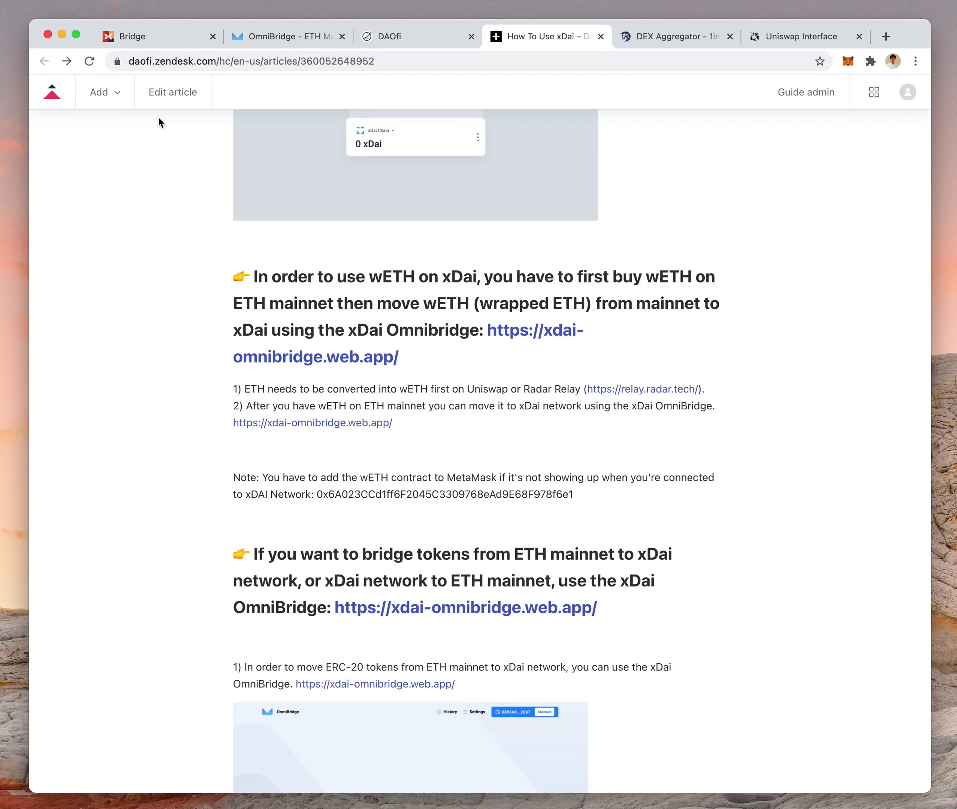
left_click(147, 39)
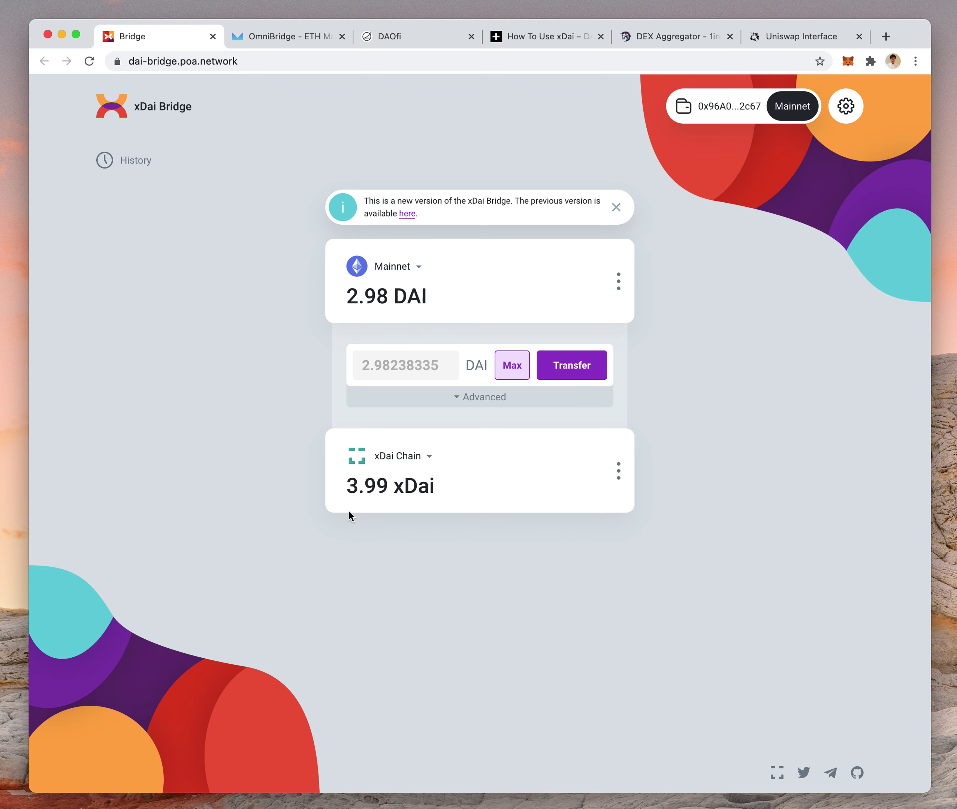
left_click(266, 35)
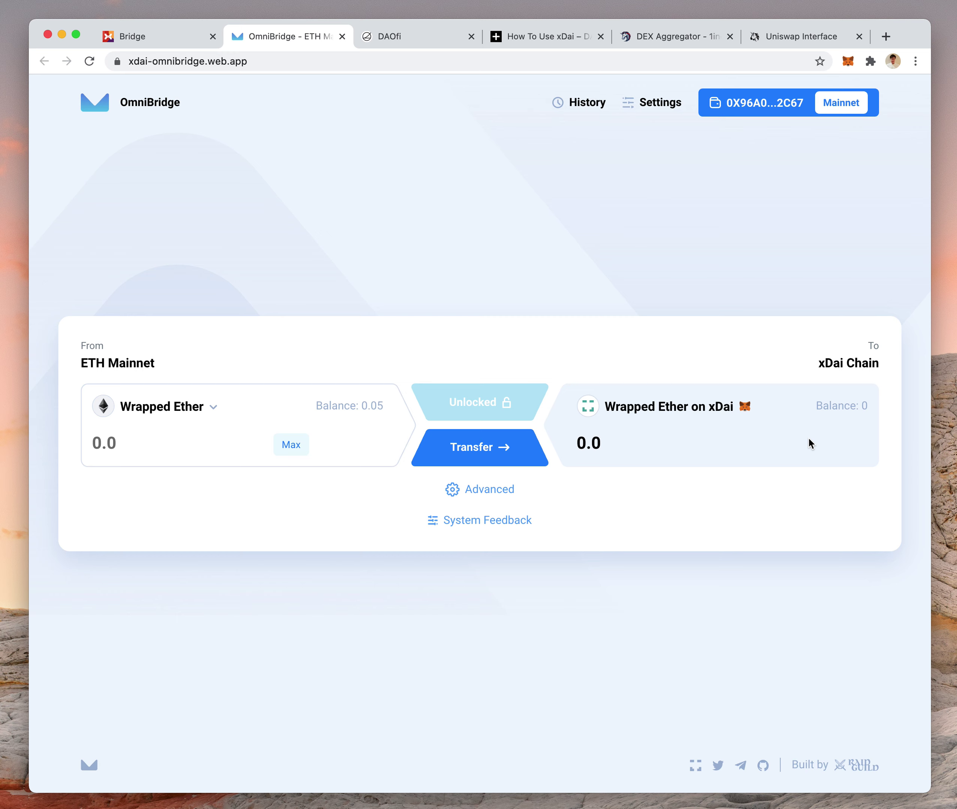
Step: Scroll through the How To Use xDai article's MetaMask xDai RPC instructions and back to the top
left_click(526, 38)
scroll(532, 433, "down", 3)
scroll(530, 434, "down", 10)
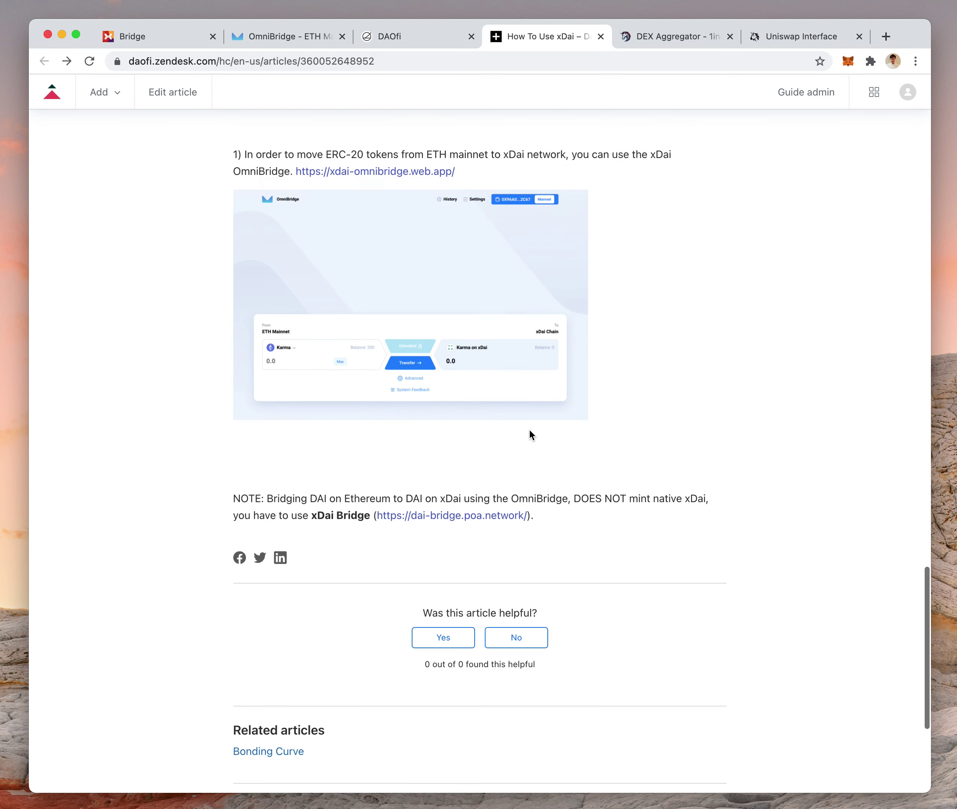
scroll(528, 430, "up", 12)
scroll(525, 430, "up", 3)
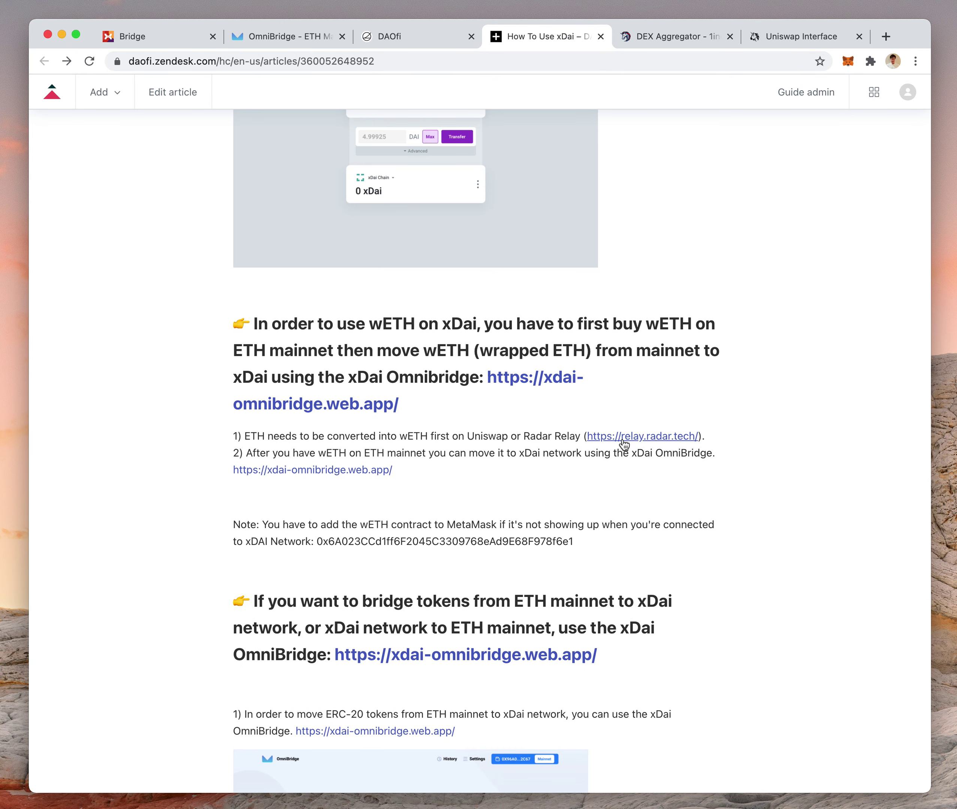
scroll(623, 439, "up", 15)
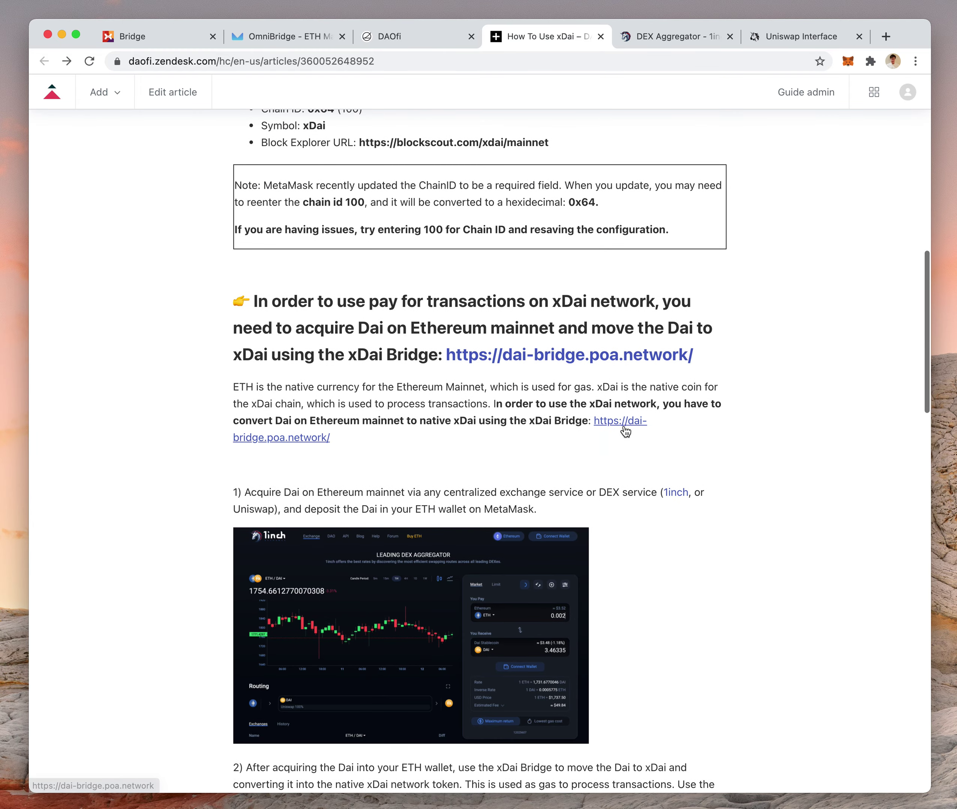
scroll(628, 430, "up", 17)
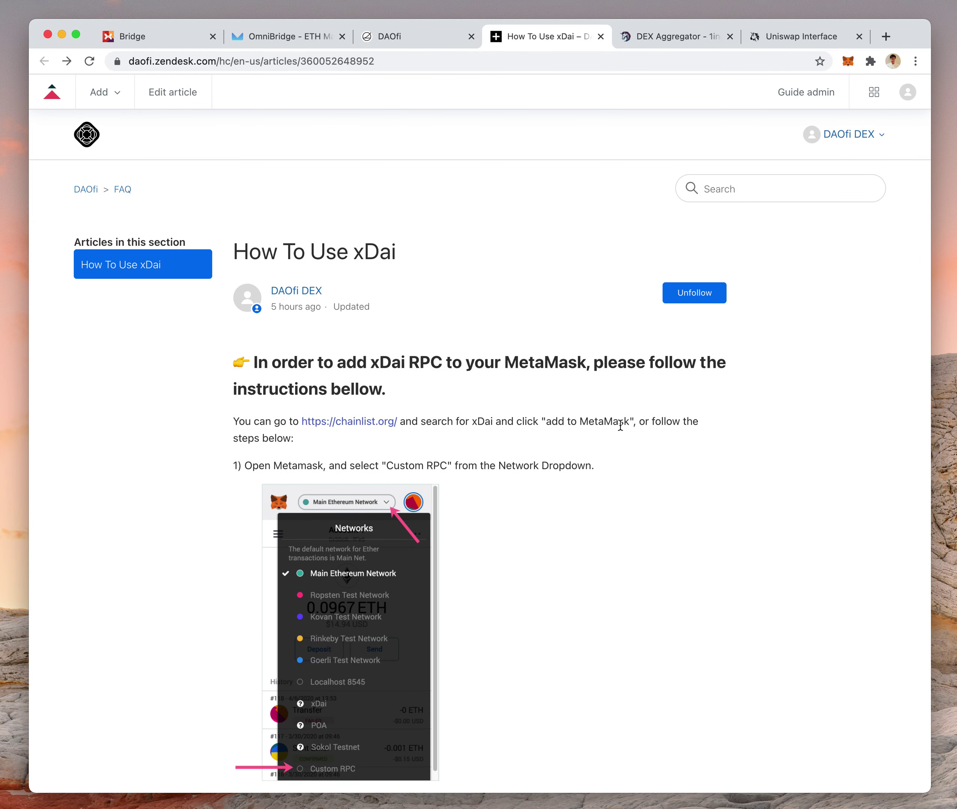
scroll(620, 425, "down", 7)
scroll(622, 425, "up", 7)
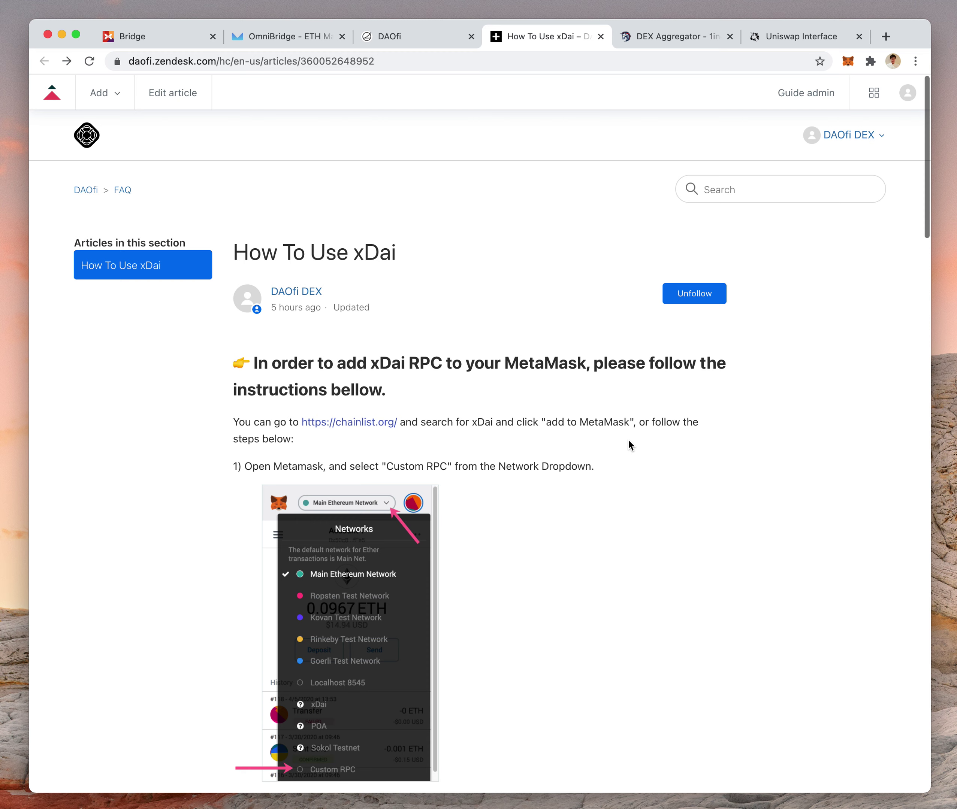